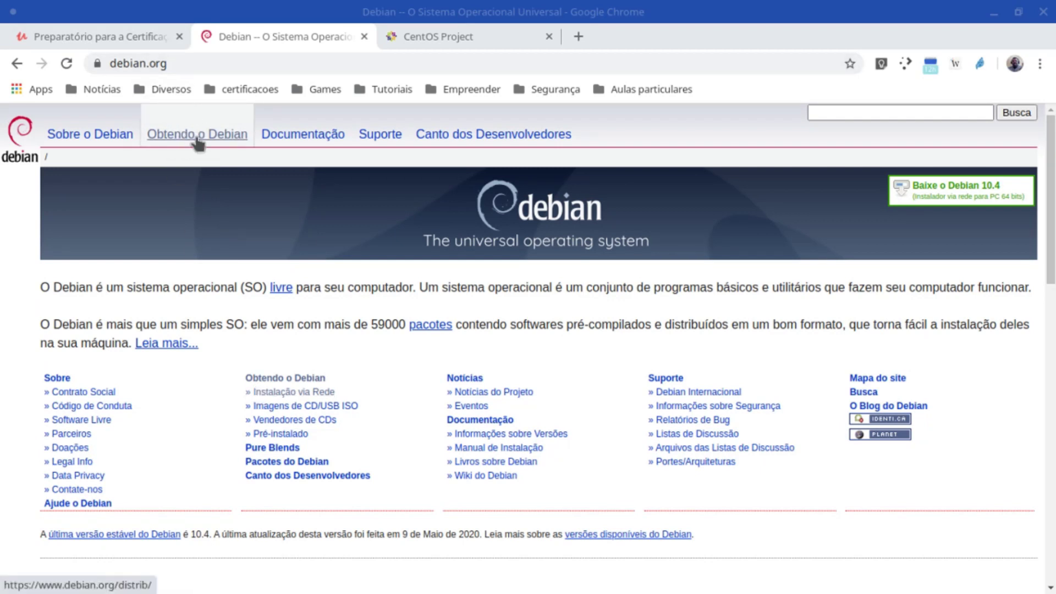
# Open the Debian site's Obtendo o Debian page and go to its installation image options
pyautogui.scroll(-5, 276, 522)
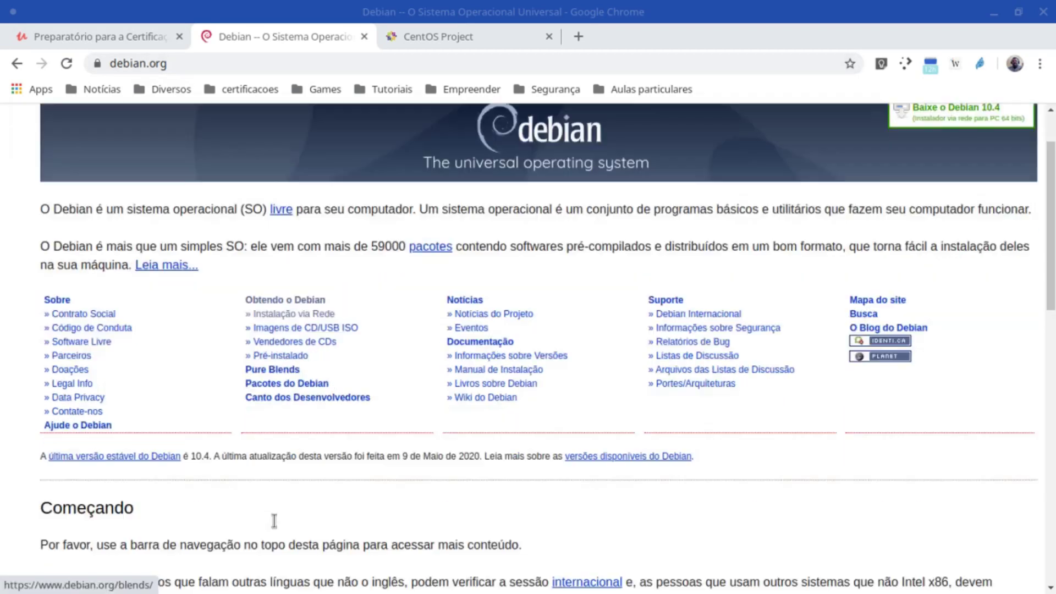
pyautogui.scroll(5, 275, 524)
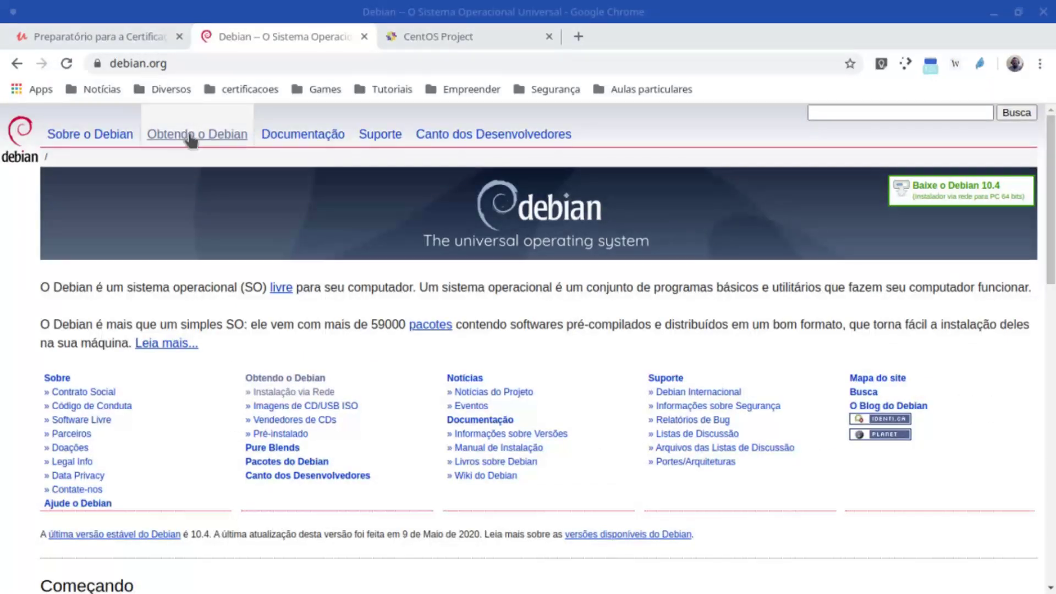
pyautogui.click(191, 134)
pyautogui.scroll(-4, 216, 332)
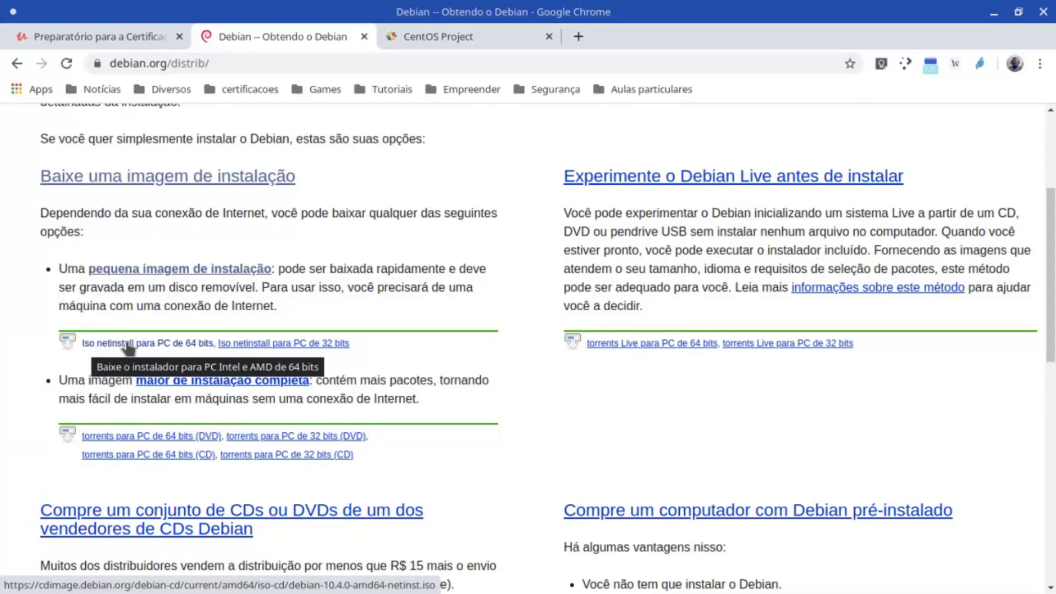
pyautogui.click(189, 346)
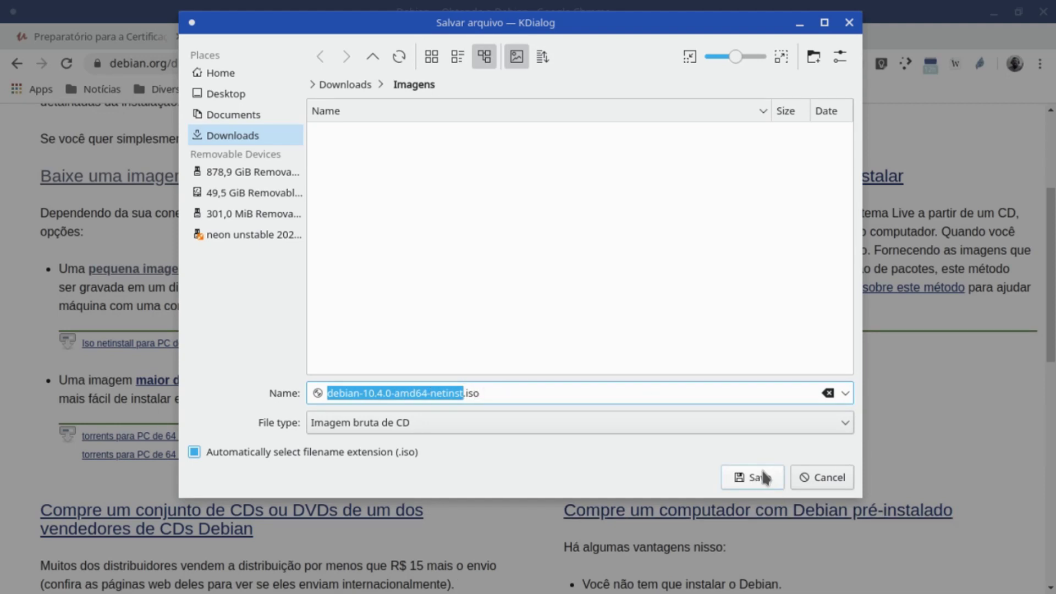
pyautogui.click(358, 86)
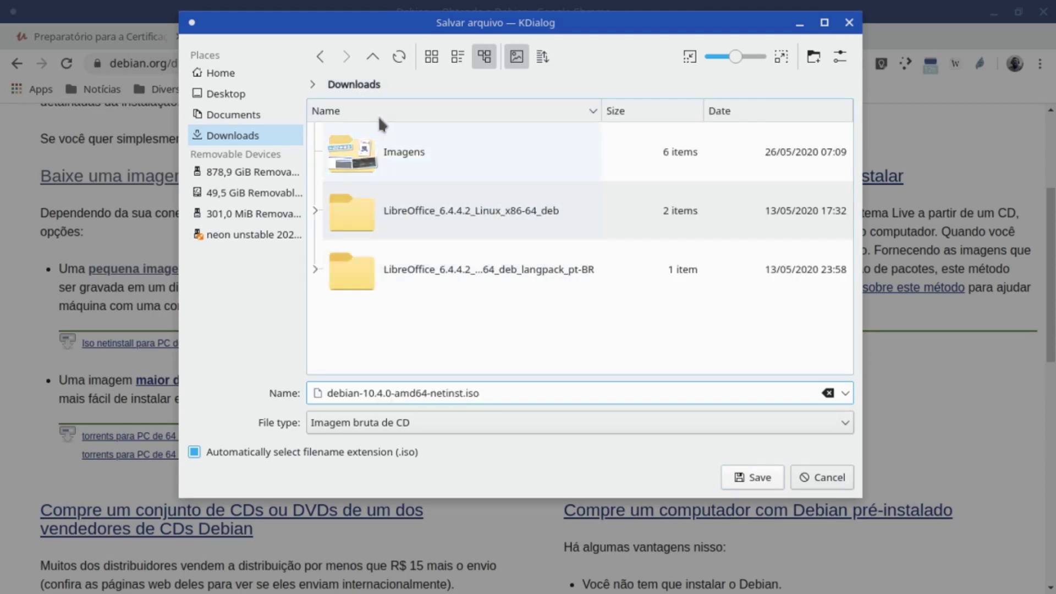
pyautogui.click(818, 476)
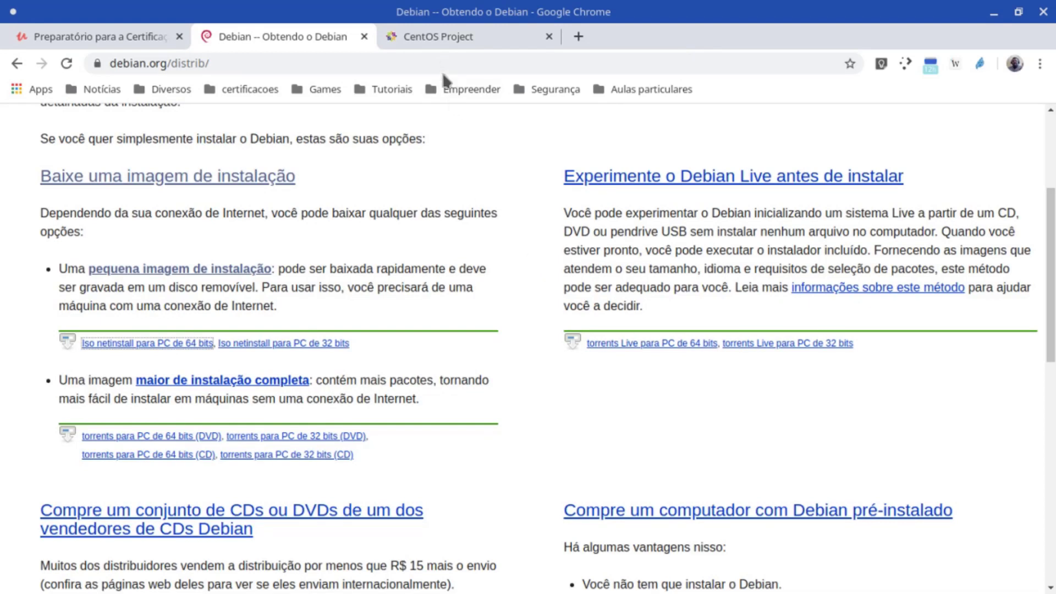
# Switch to the CentOS Project site, review its home page and open the Get CentOS Now download page
pyautogui.click(429, 39)
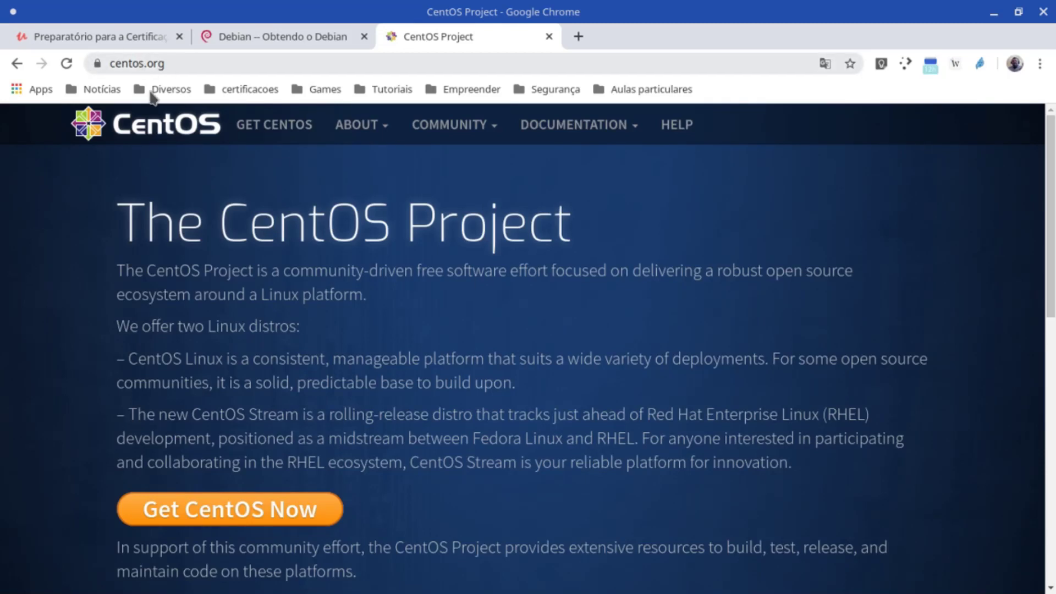
pyautogui.scroll(-4, 510, 436)
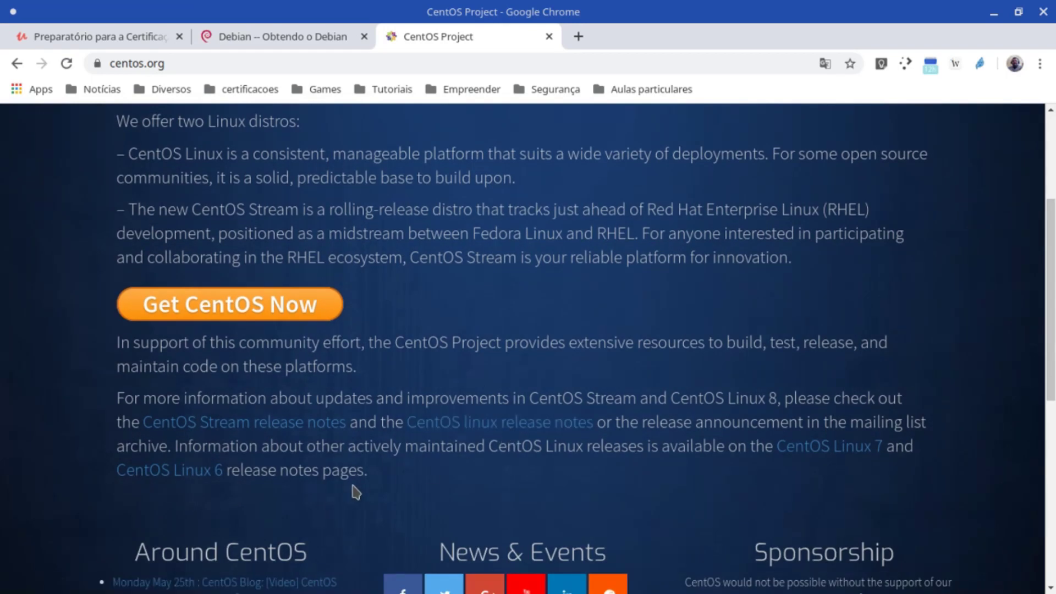
pyautogui.scroll(1, 356, 492)
pyautogui.scroll(-4, 356, 492)
pyautogui.scroll(5, 357, 492)
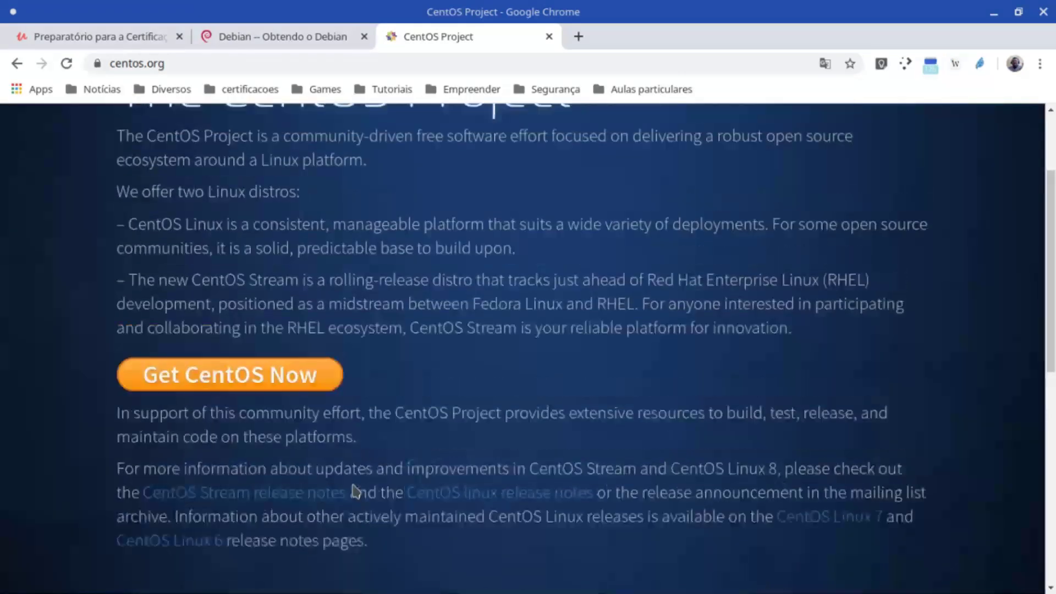
pyautogui.scroll(2, 355, 491)
pyautogui.scroll(-5, 353, 491)
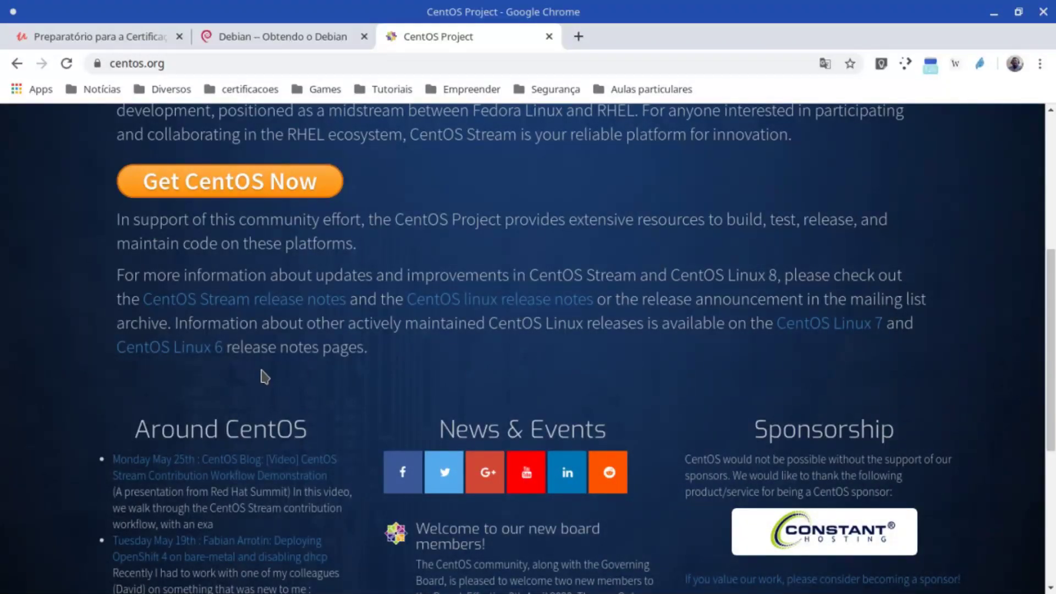
pyautogui.scroll(2, 260, 375)
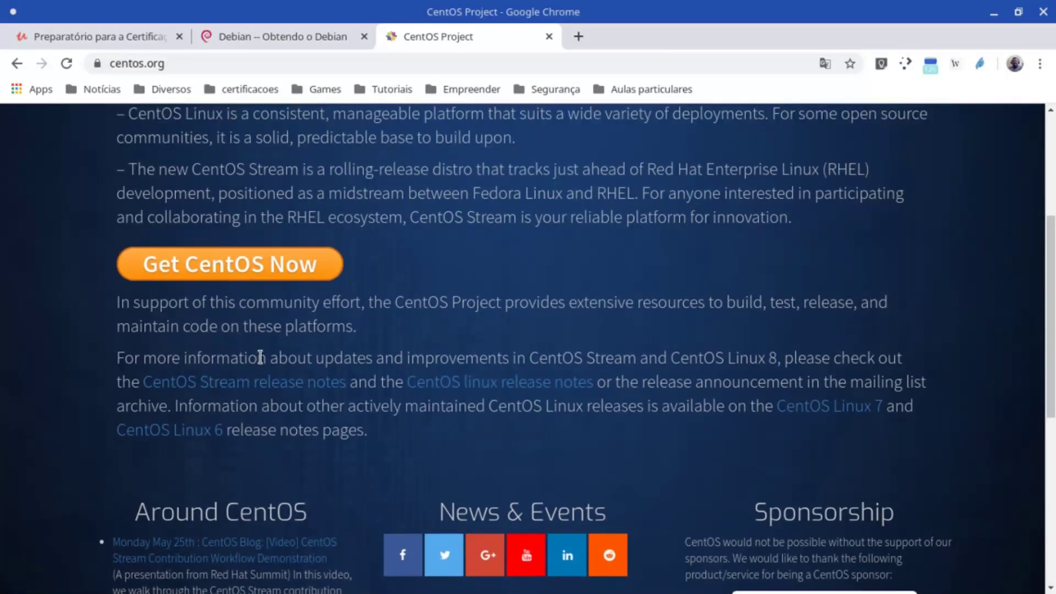
pyautogui.scroll(4, 261, 358)
pyautogui.scroll(-2, 252, 365)
pyautogui.click(247, 385)
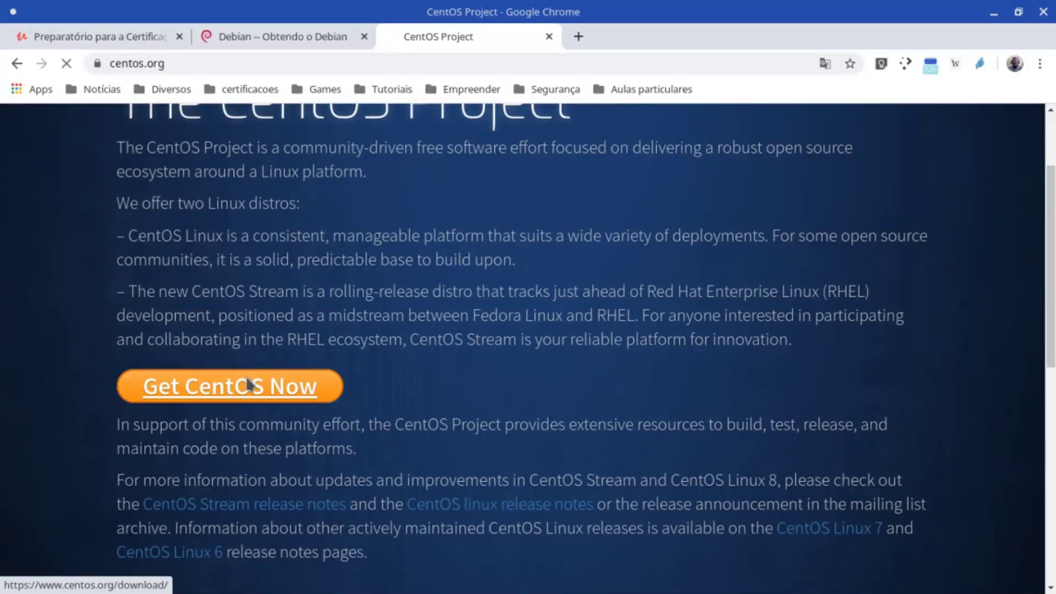
# Go through the alternative downloads to the mirror list for the CentOS 8 DVD and NetInstall x86_64 images
pyautogui.scroll(-4, 460, 402)
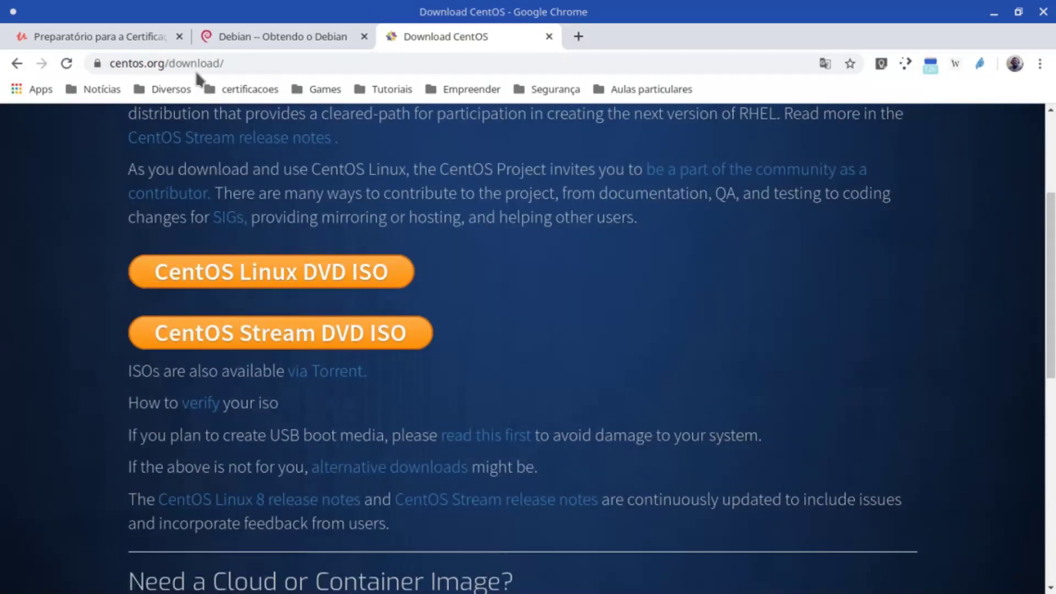
pyautogui.scroll(-2, 453, 362)
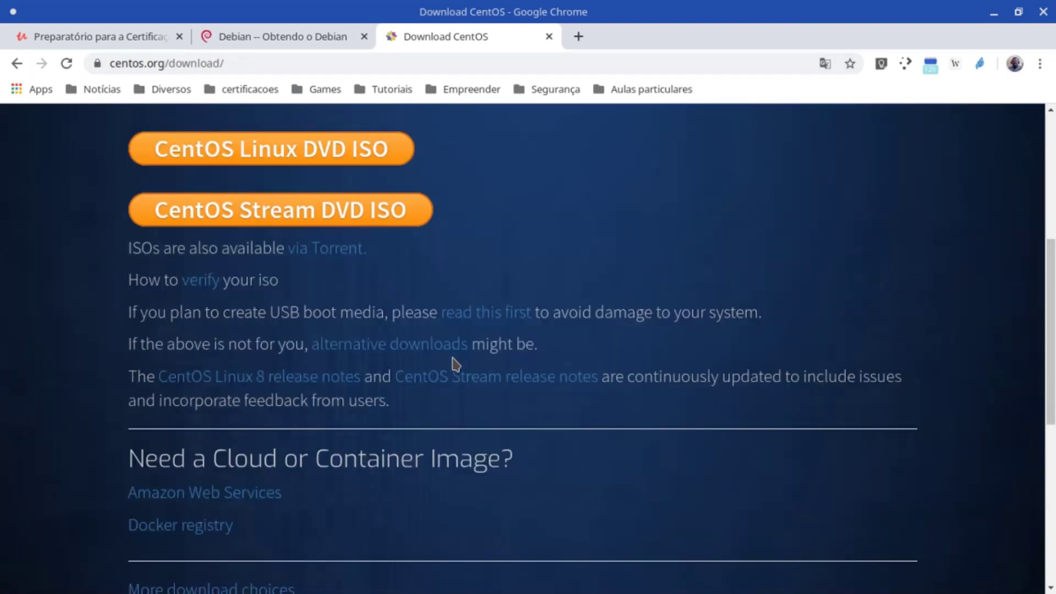
pyautogui.click(402, 346)
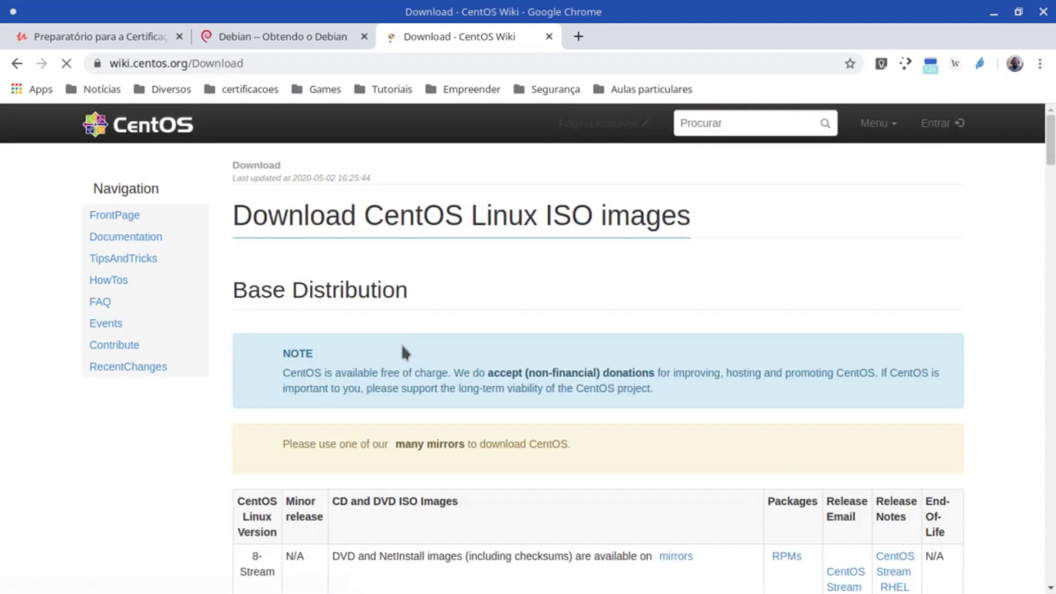
pyautogui.scroll(-5, 402, 346)
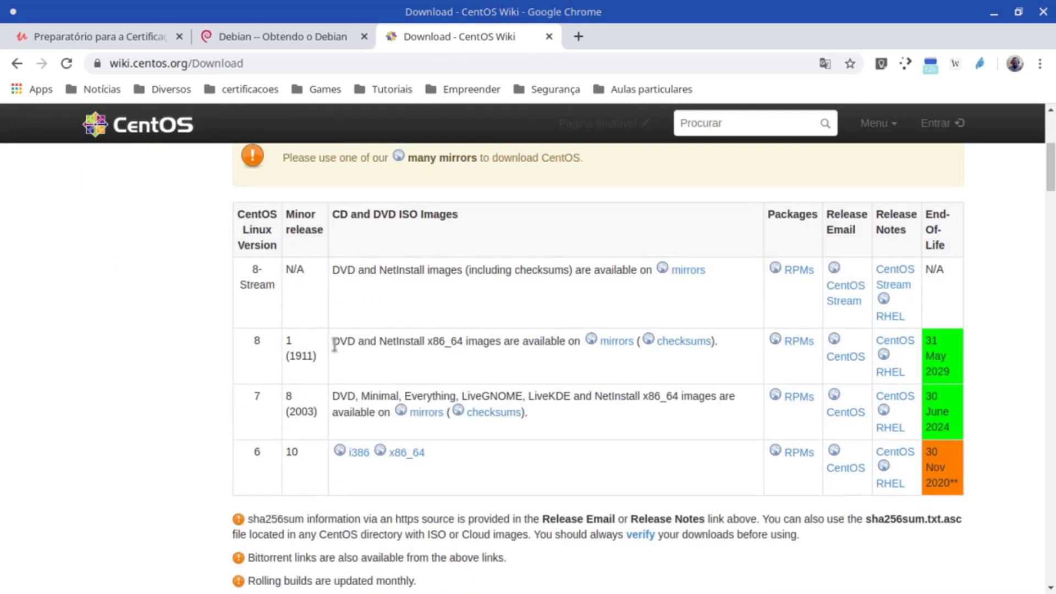
pyautogui.moveTo(332, 347); pyautogui.dragTo(406, 347)
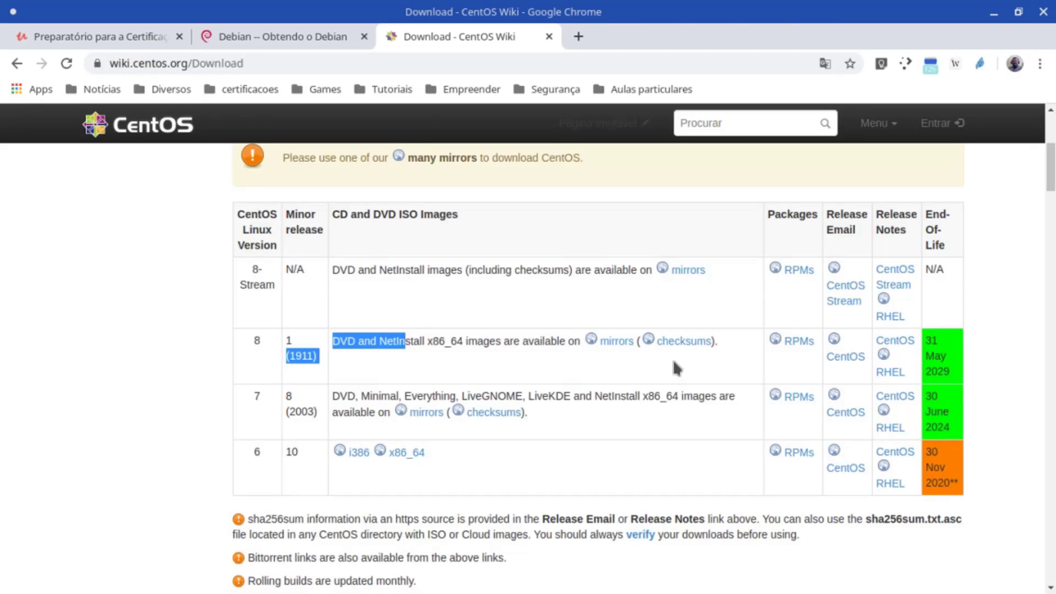
pyautogui.click(612, 342)
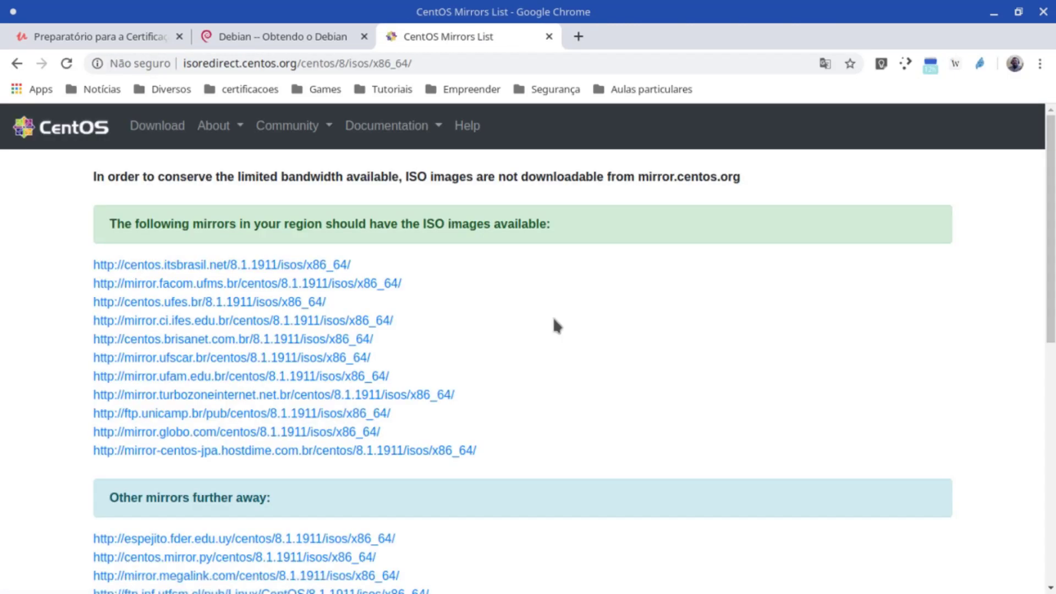
# Open the centos.itsbrasil.net mirror and check the boot ISO's size, looking back at the Debian download page
pyautogui.click(225, 266)
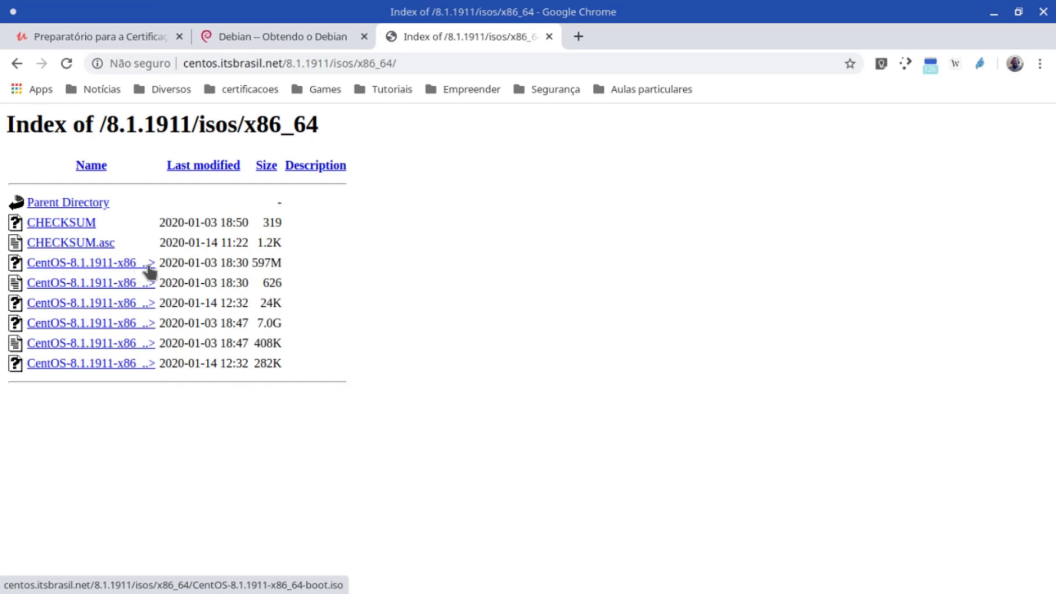
pyautogui.moveTo(252, 263); pyautogui.dragTo(281, 261)
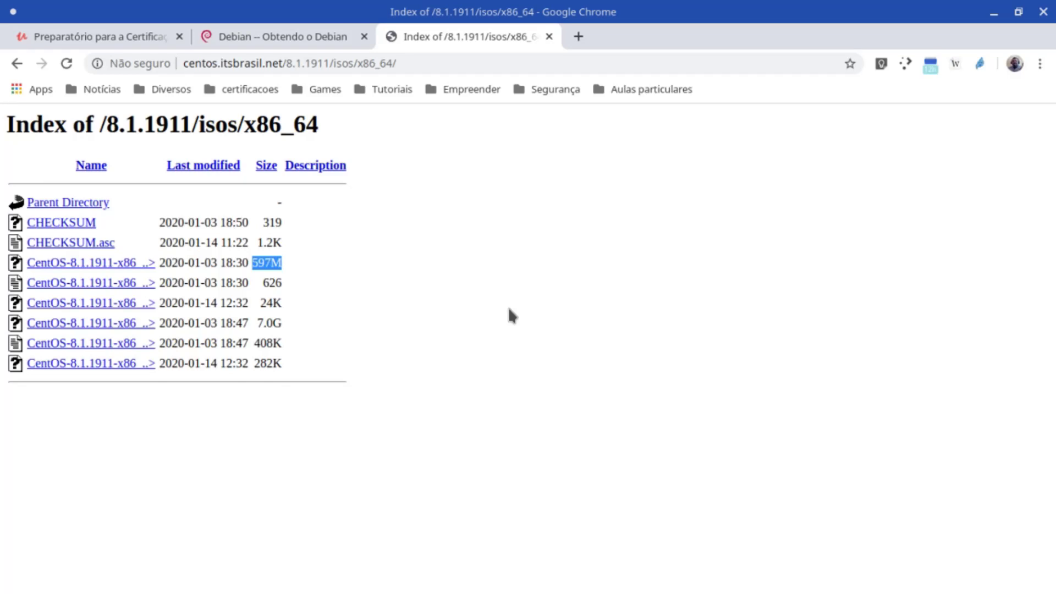
pyautogui.click(266, 38)
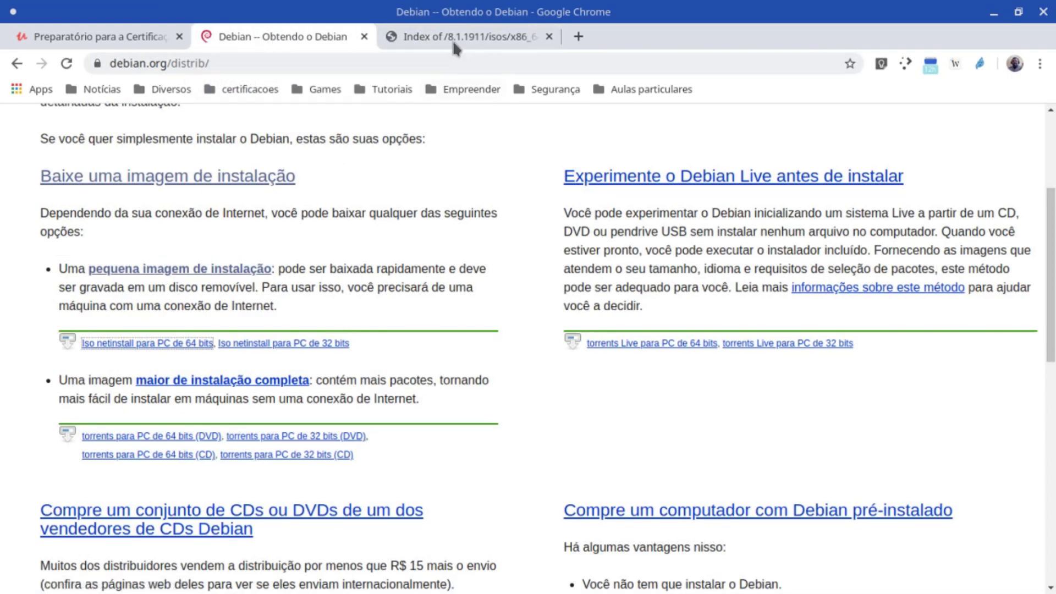
pyautogui.click(436, 39)
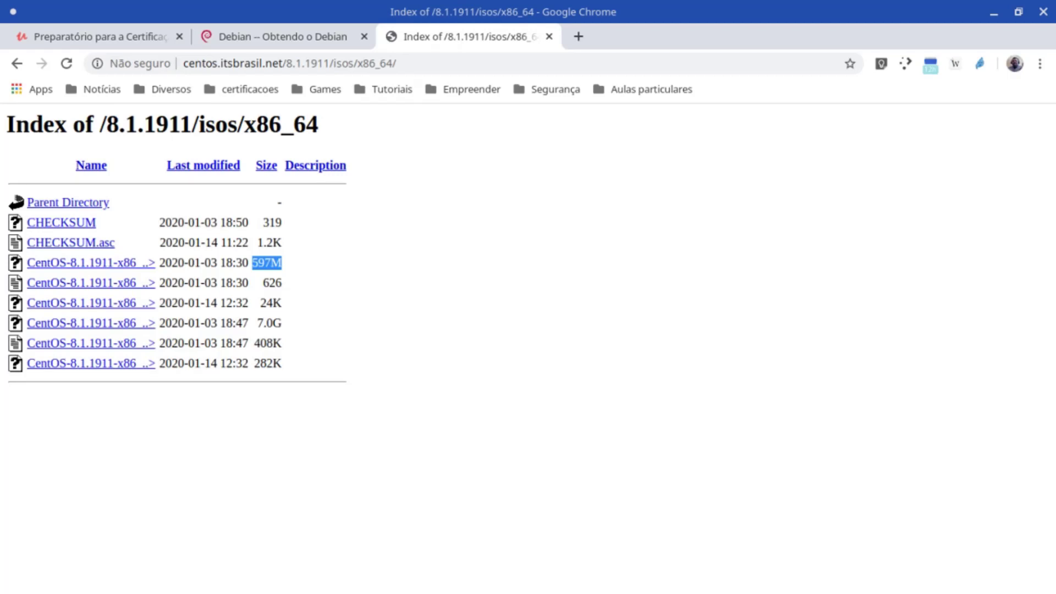
# Switch to VirtualBox and collapse the Servidores de Teste machine group
pyautogui.hotkey('alt', 'Tab')
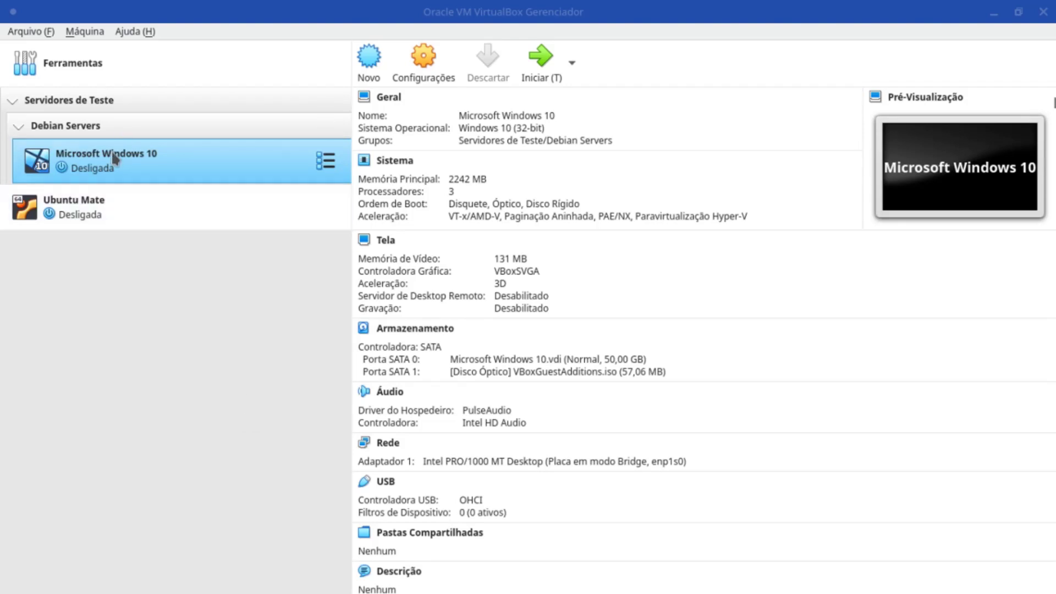
pyautogui.click(4, 107)
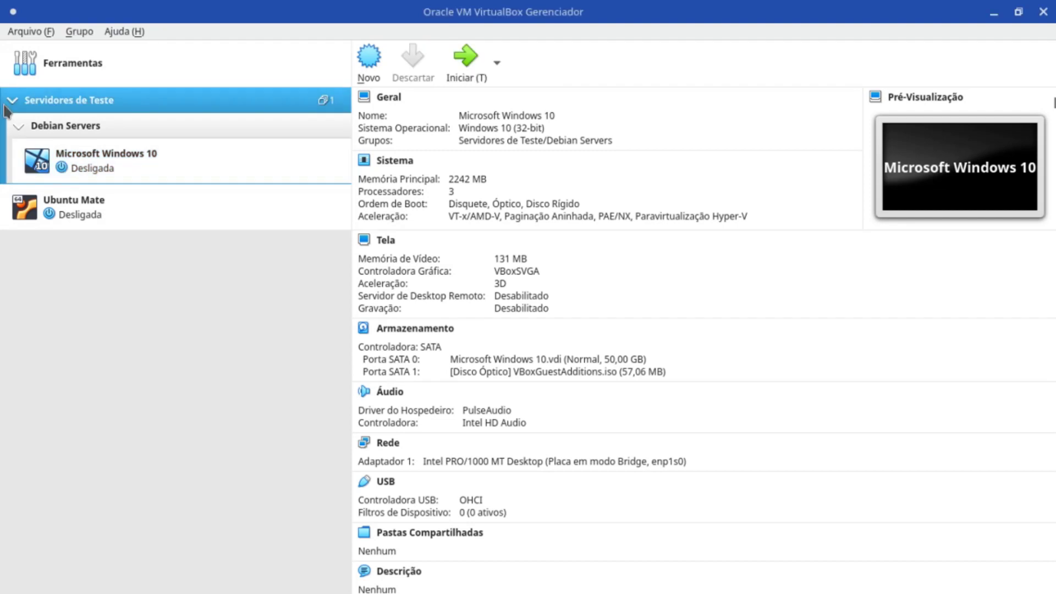
pyautogui.click(12, 102)
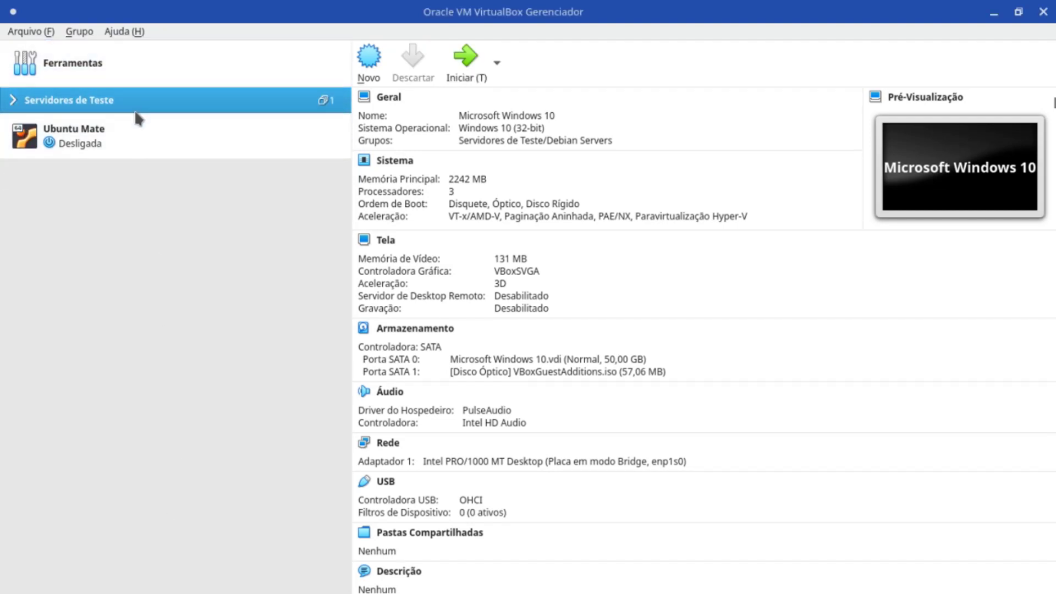
# Start a new virtual machine named "Debian estudo lpi" with type Linux and version Debian (64-bit)
pyautogui.click(25, 62)
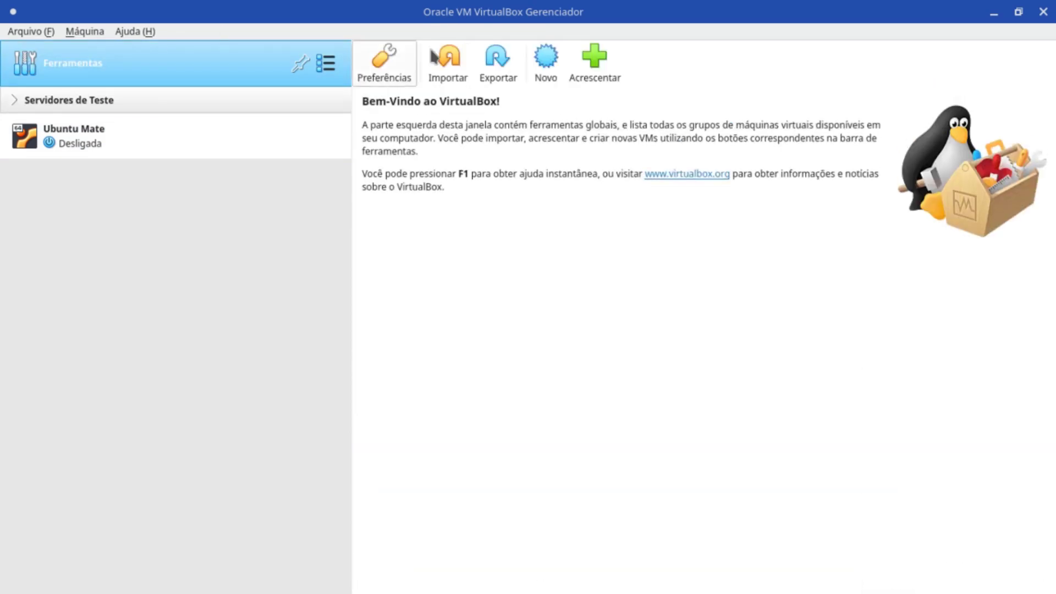
pyautogui.click(542, 72)
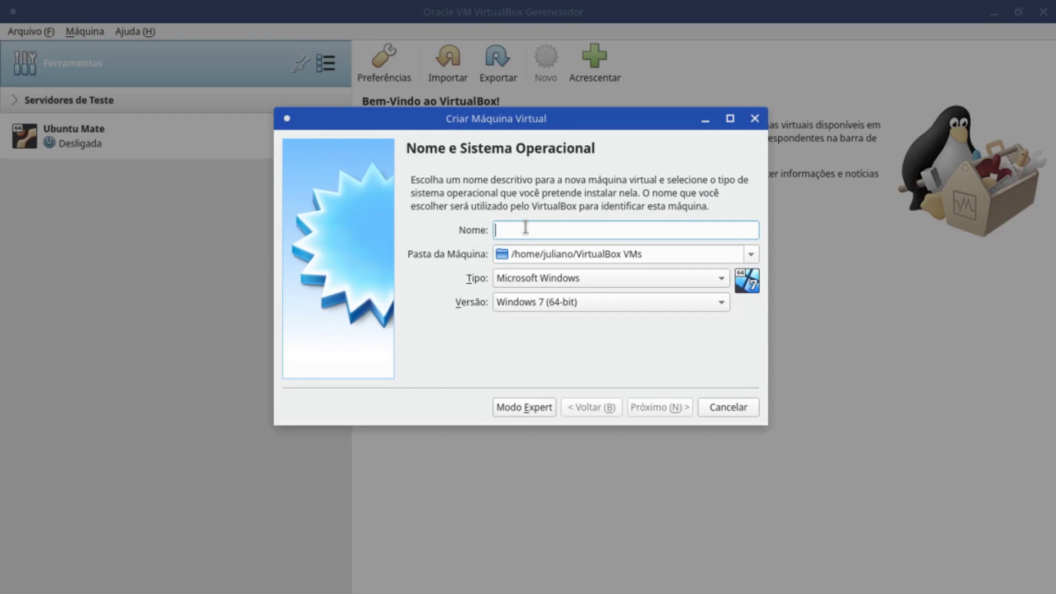
pyautogui.write('Debian Testudo lpi')
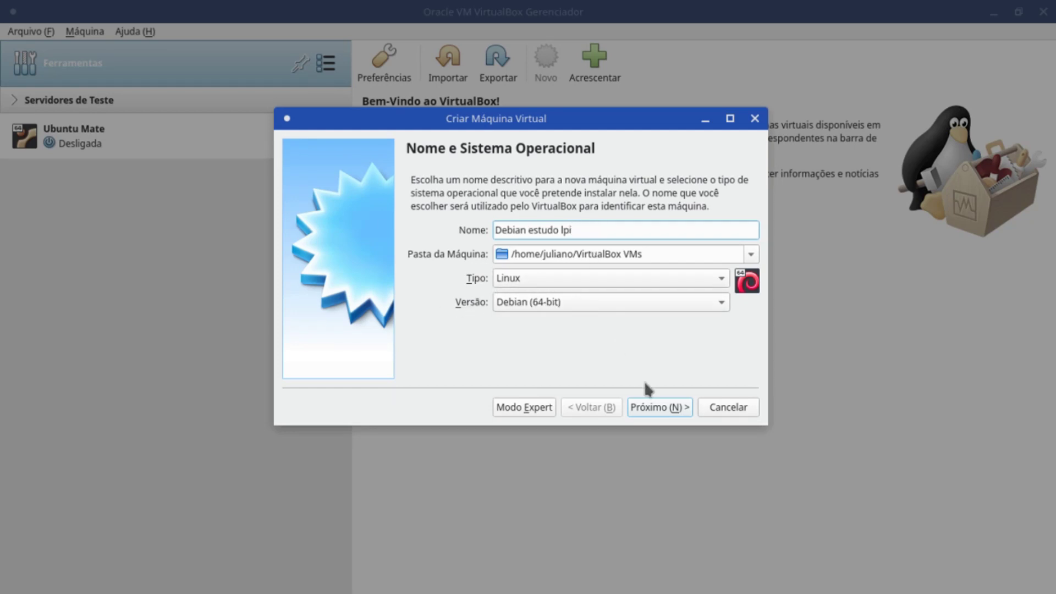
pyautogui.click(609, 279)
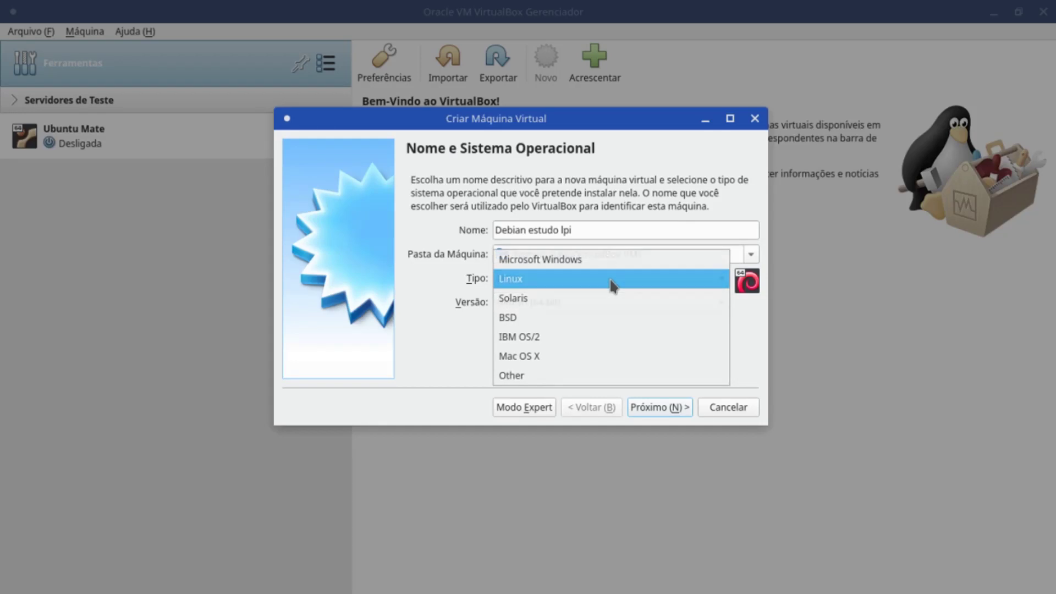
pyautogui.click(611, 280)
pyautogui.click(595, 302)
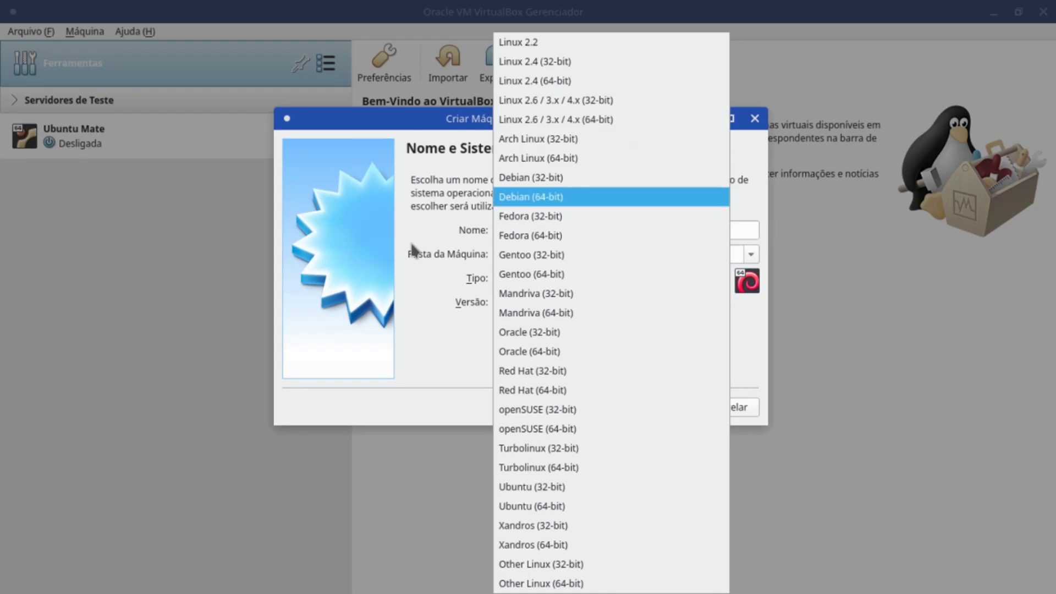
pyautogui.click(451, 364)
pyautogui.click(680, 408)
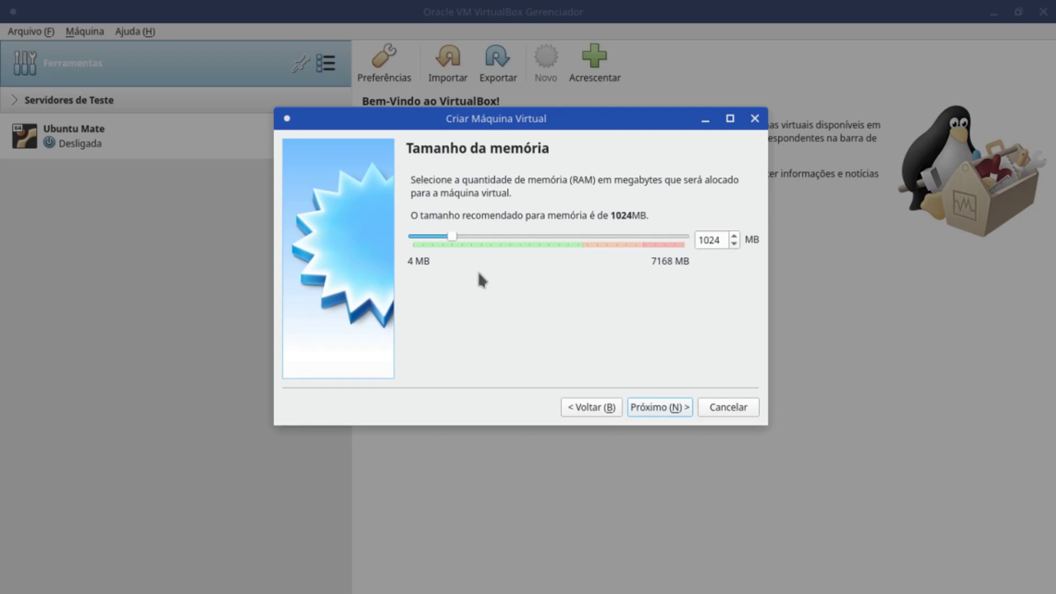
# Finish the Debian machine with 1024 MB of memory and a new dynamically allocated VDI disk of about 49.86 GB
pyautogui.click(673, 406)
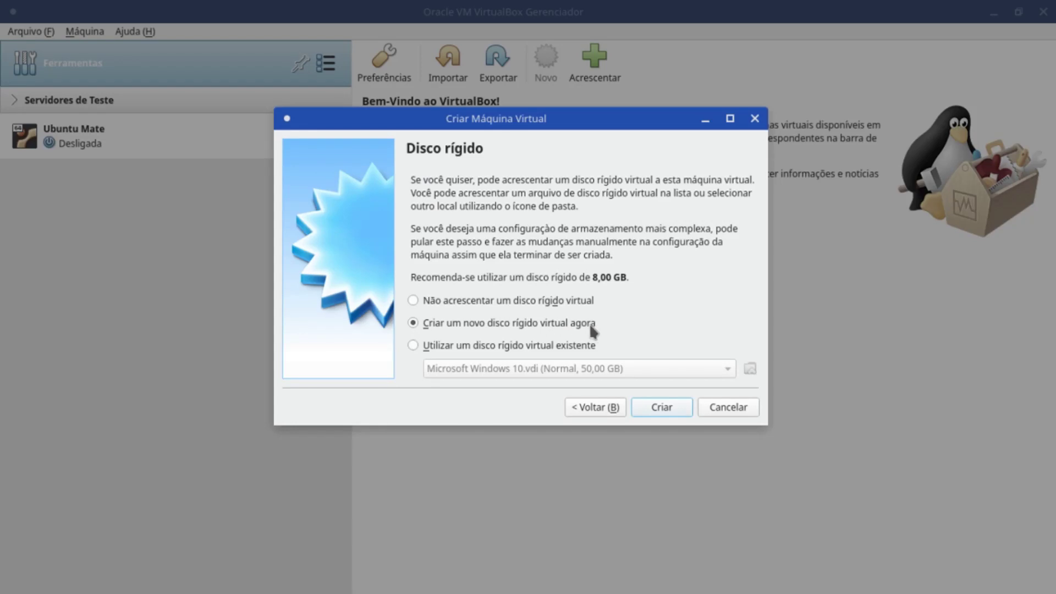
pyautogui.click(657, 409)
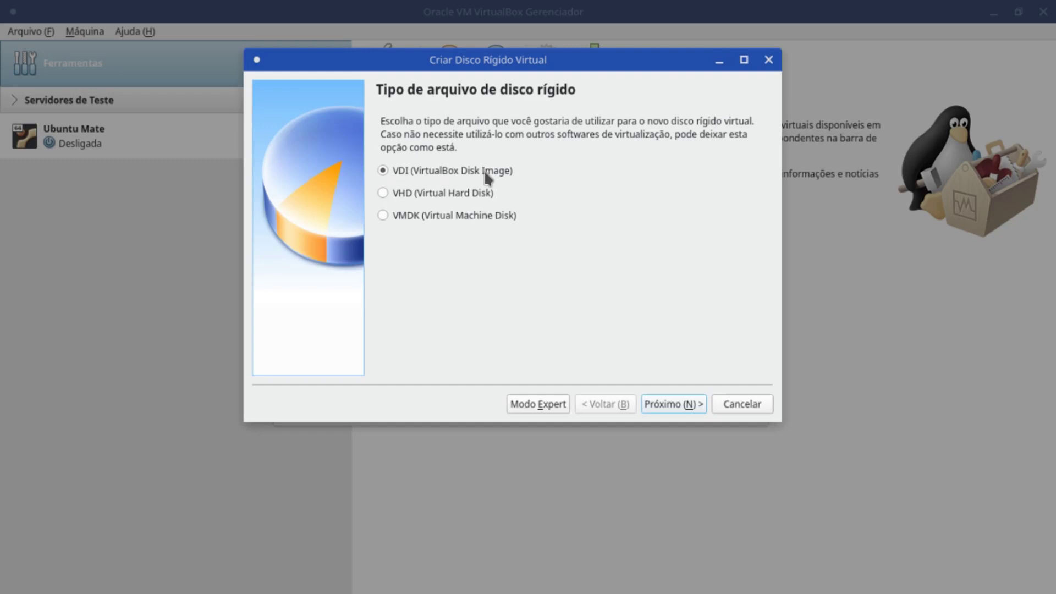
pyautogui.click(663, 405)
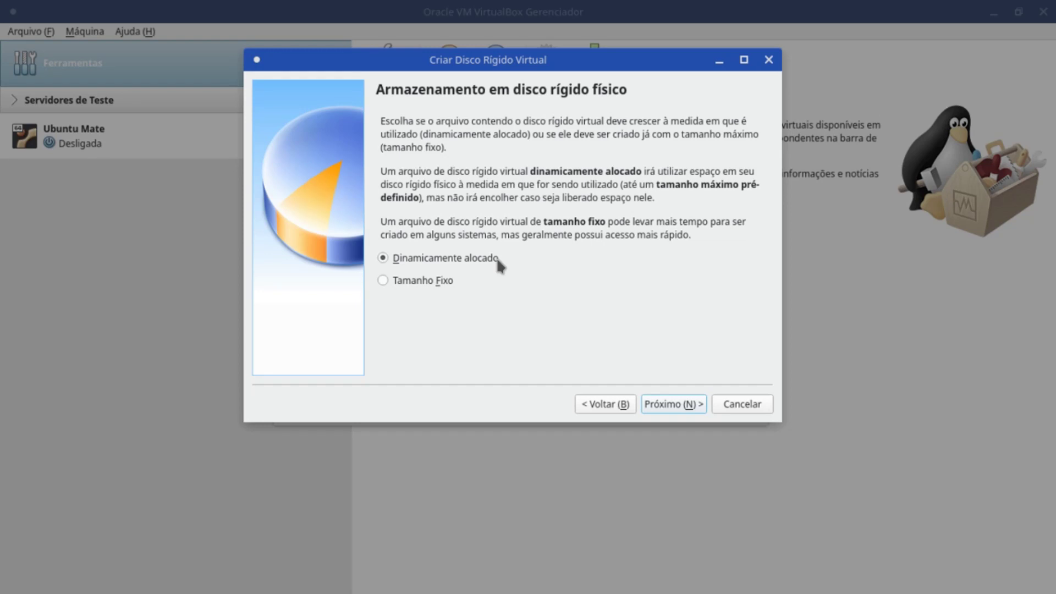
pyautogui.click(682, 408)
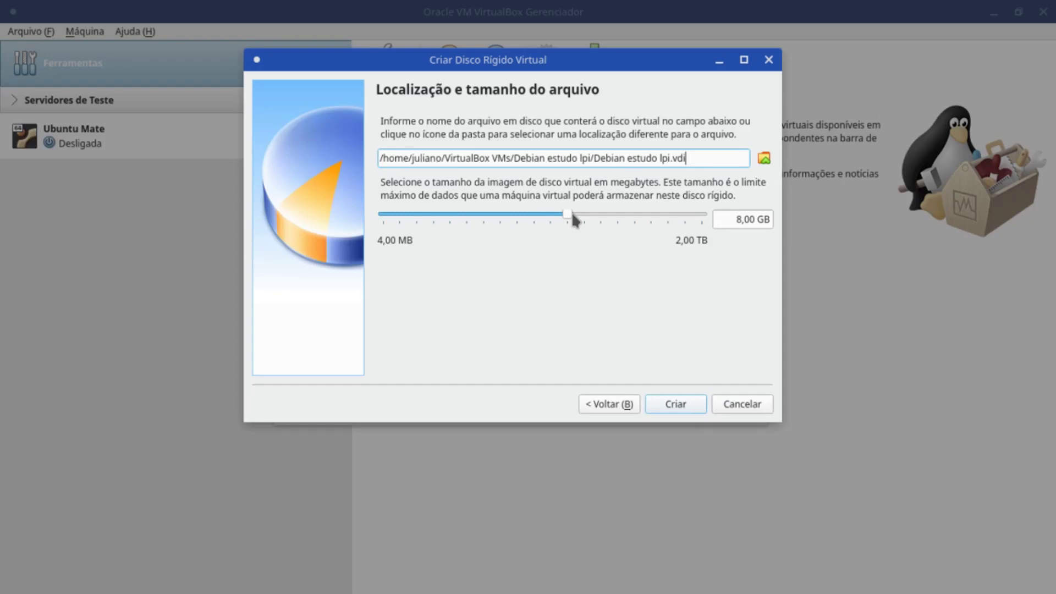
pyautogui.moveTo(569, 214); pyautogui.dragTo(613, 218)
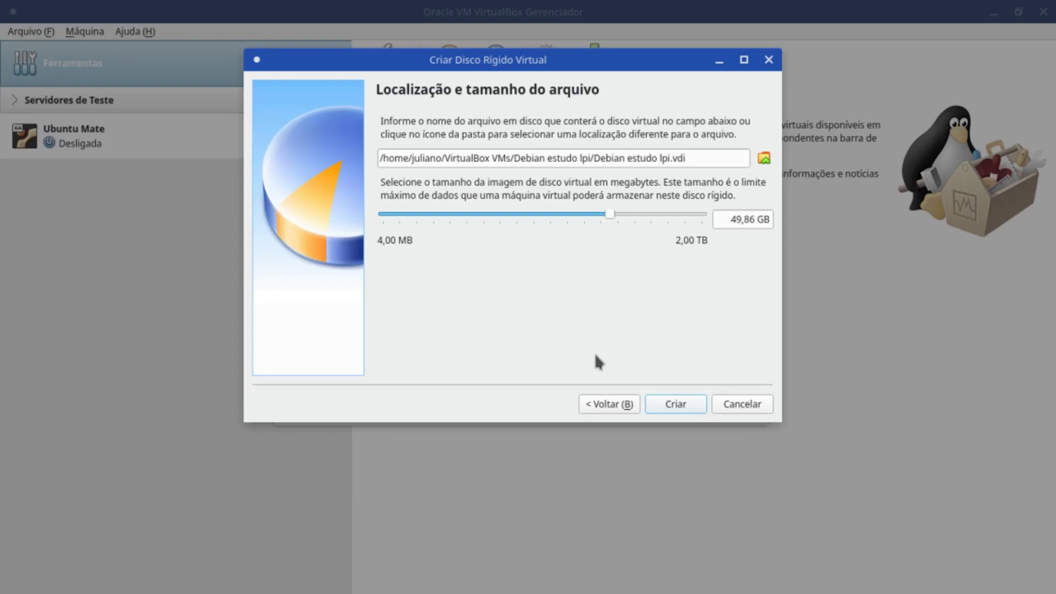
pyautogui.moveTo(745, 221)
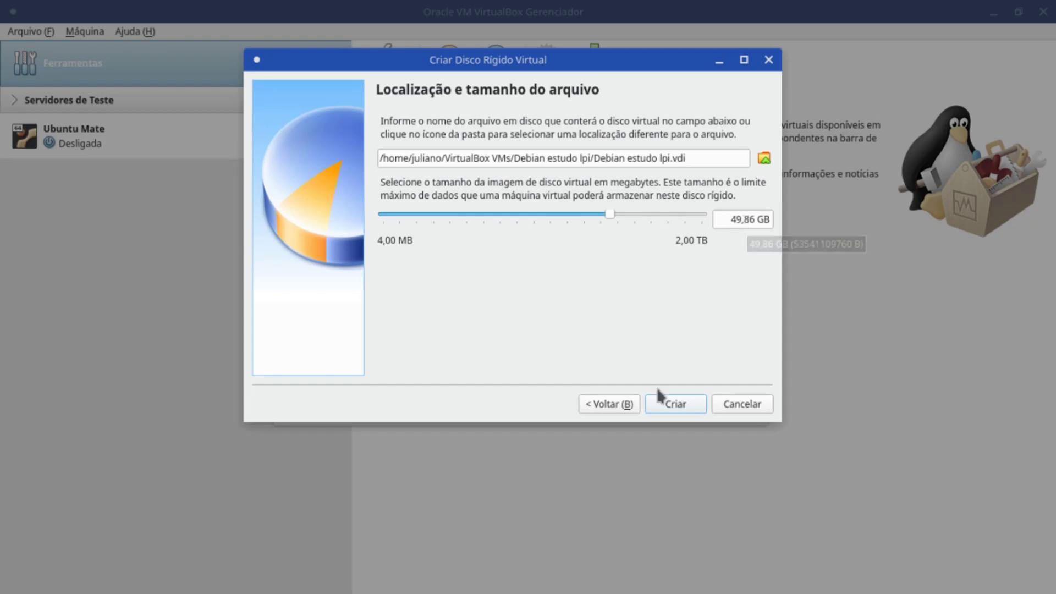
pyautogui.click(672, 408)
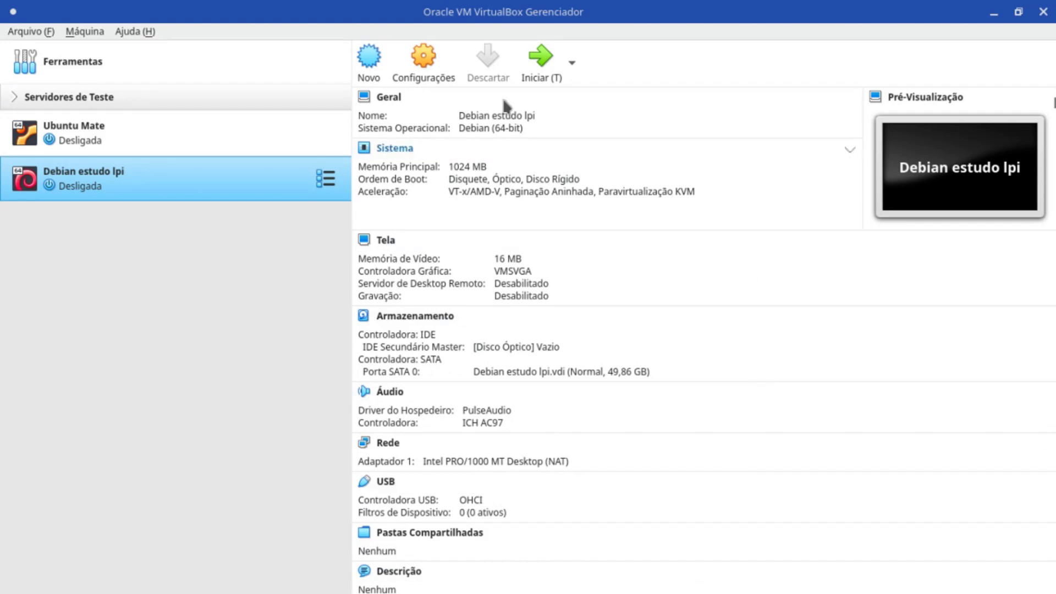
# Attach the debian-10.3.0-amd64-netinst.iso image to the empty optical drive of the Debian estudo lpi machine
pyautogui.click(420, 59)
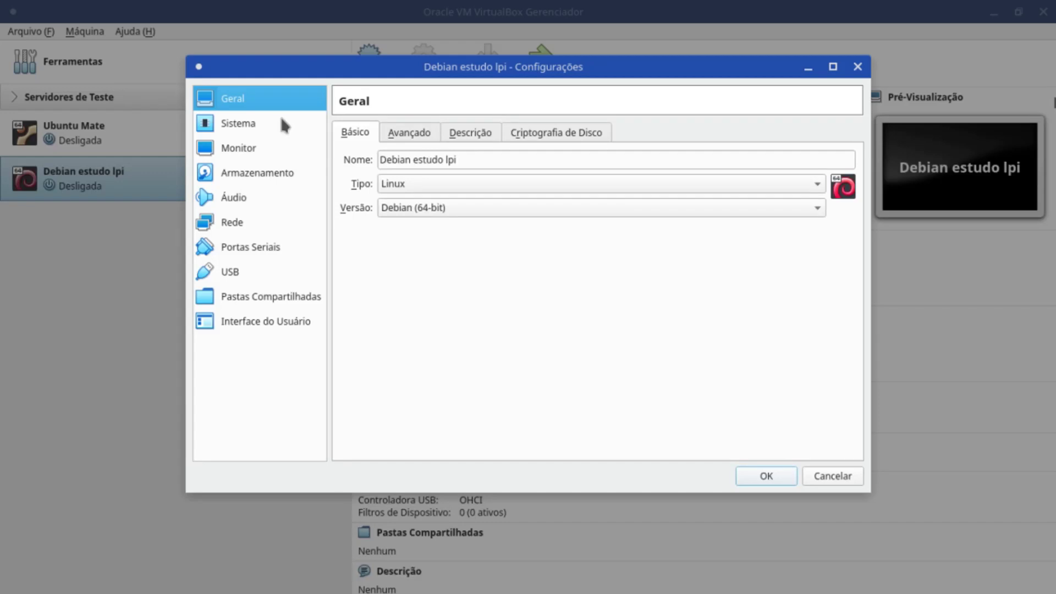
pyautogui.click(241, 174)
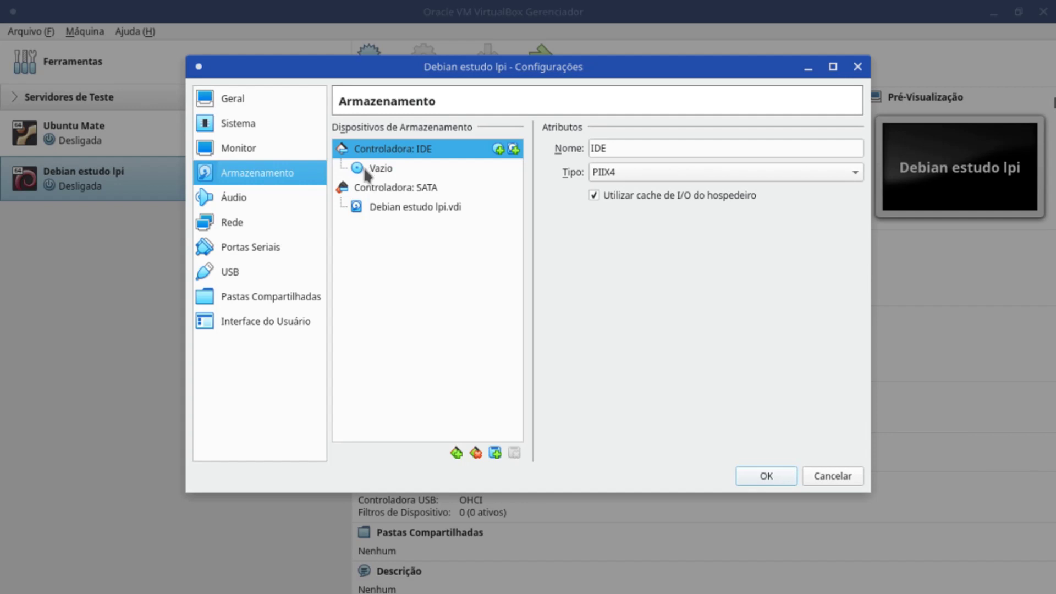
pyautogui.click(392, 172)
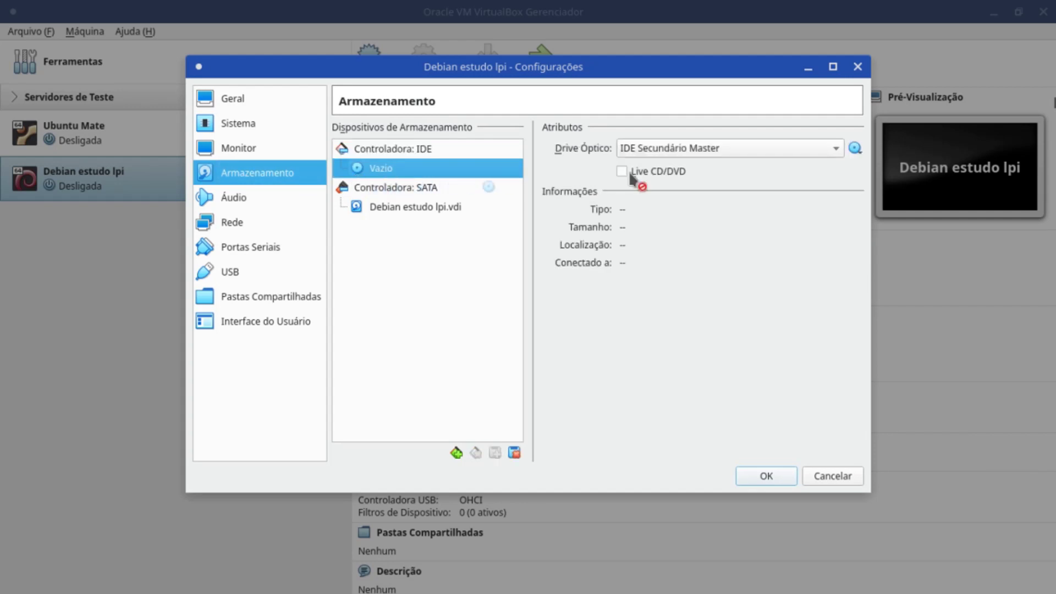
pyautogui.click(856, 149)
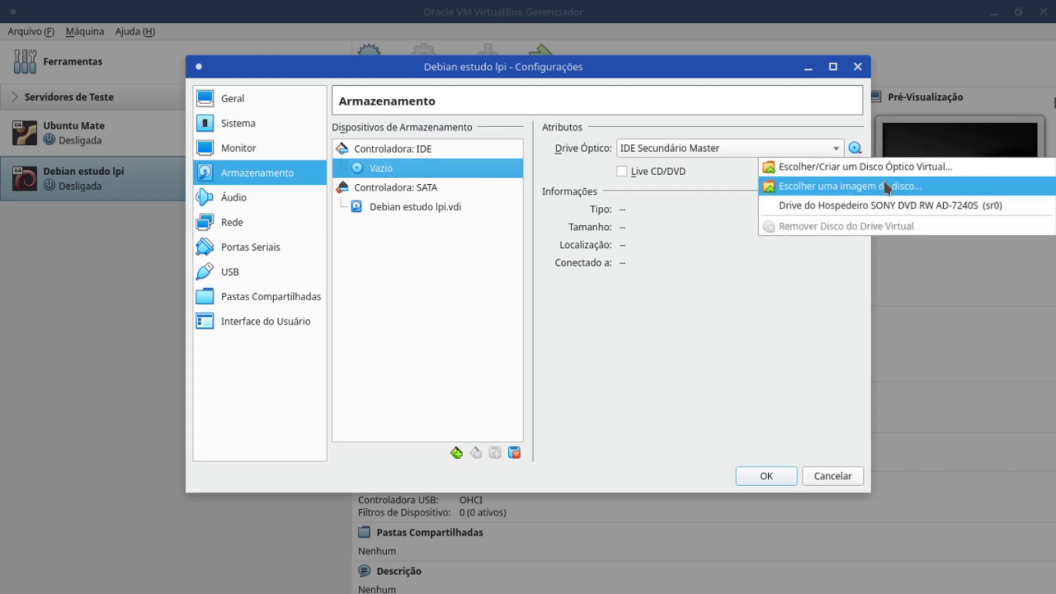
pyautogui.click(822, 187)
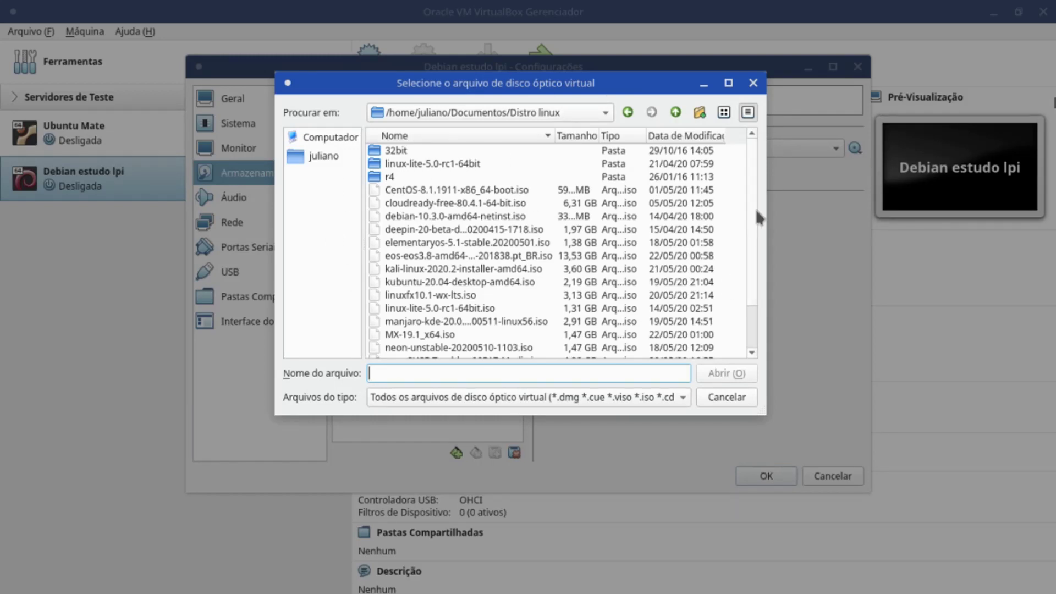
pyautogui.moveTo(755, 209); pyautogui.dragTo(755, 234)
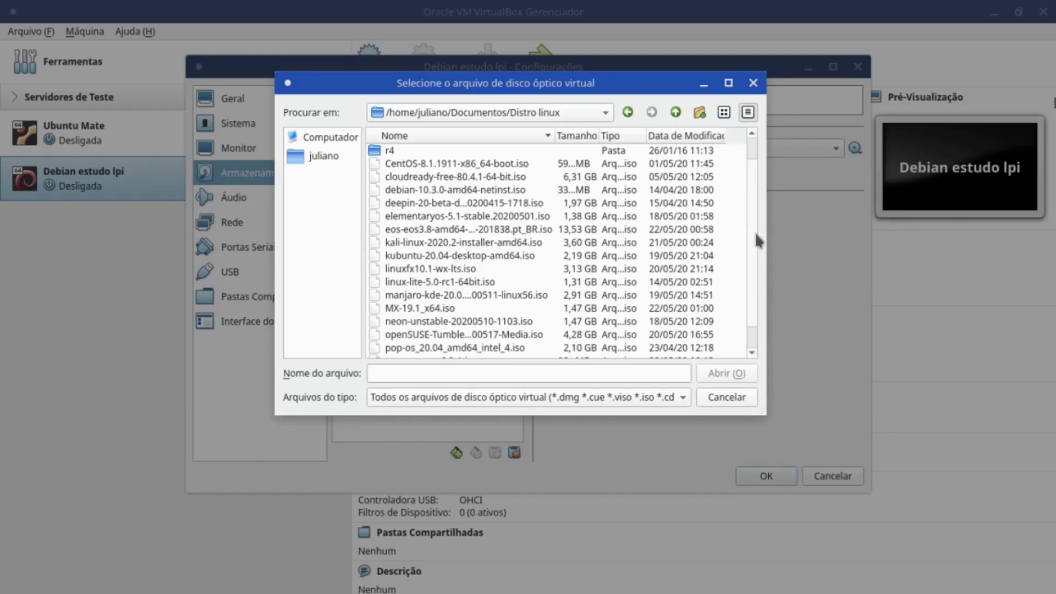
pyautogui.doubleClick(416, 193)
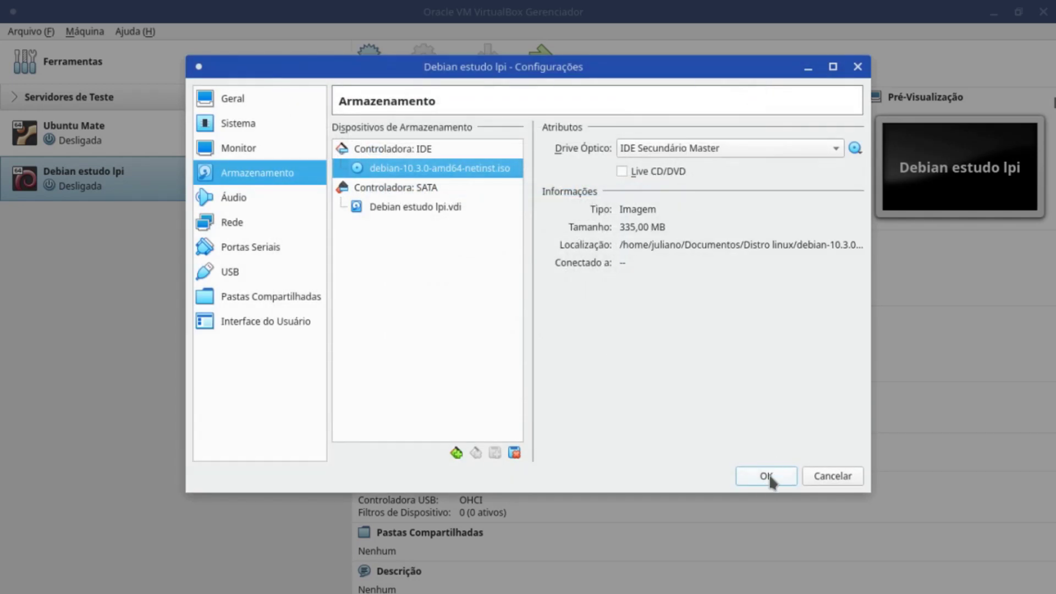
pyautogui.click(767, 476)
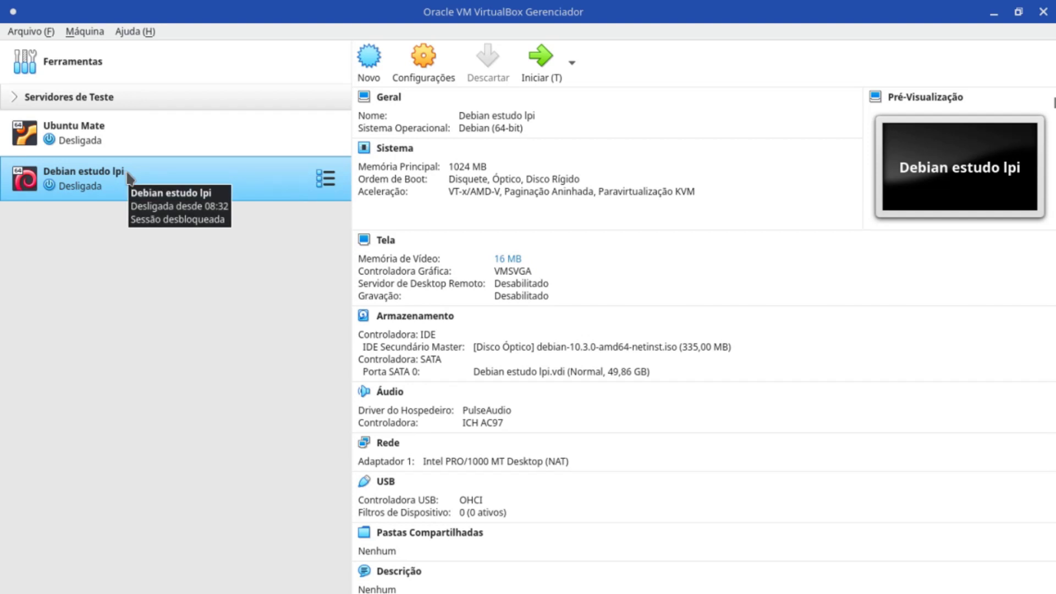
# Start another new virtual machine named "Centos Curso LPI" with type Linux and version Red Hat (64-bit)
pyautogui.click(370, 71)
pyautogui.write('C')
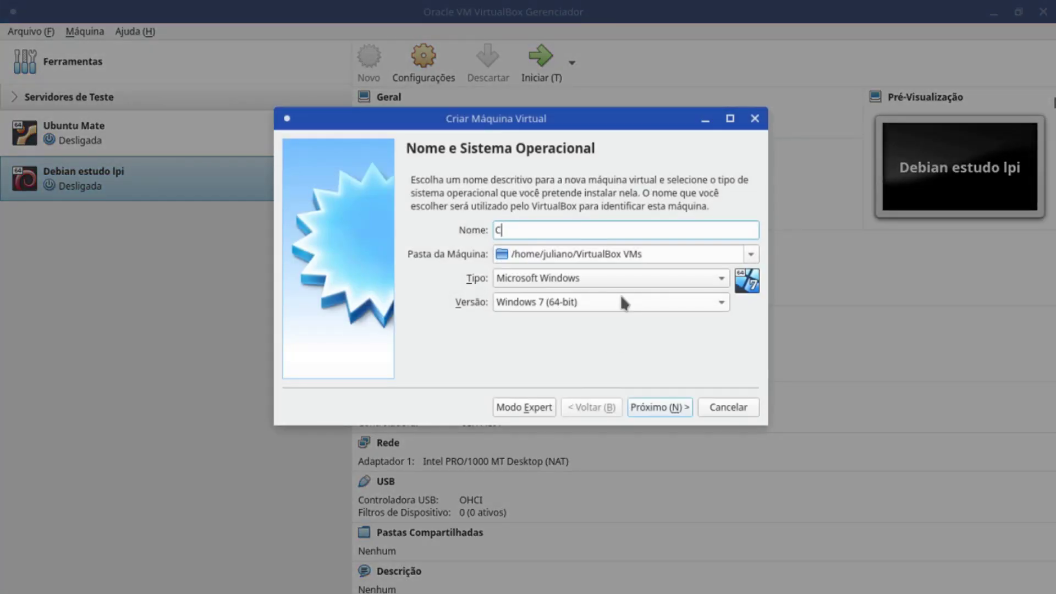
pyautogui.write('entos Curso LPI')
pyautogui.click(660, 416)
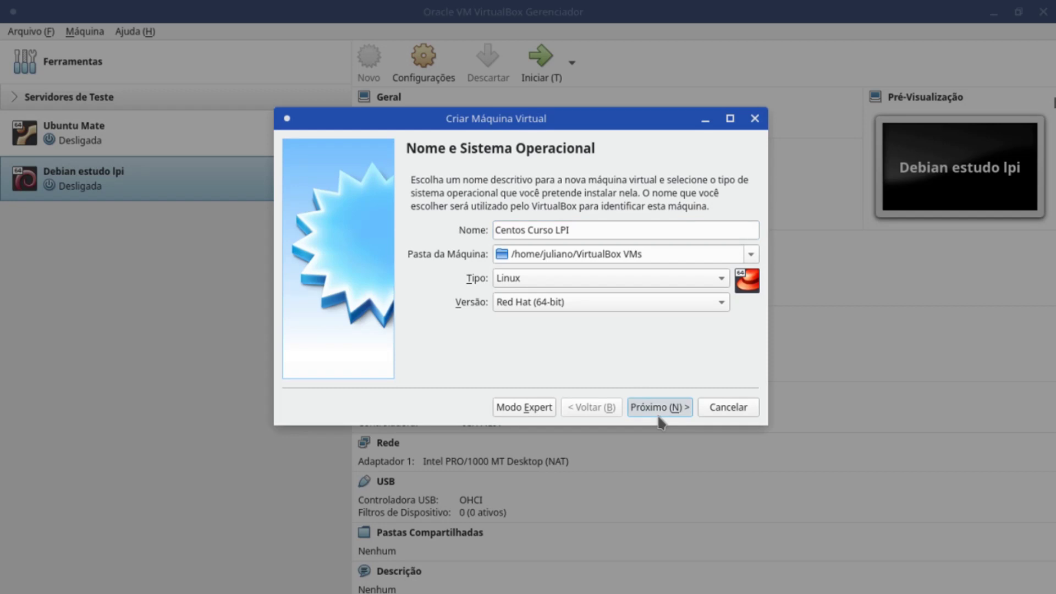
pyautogui.click(587, 416)
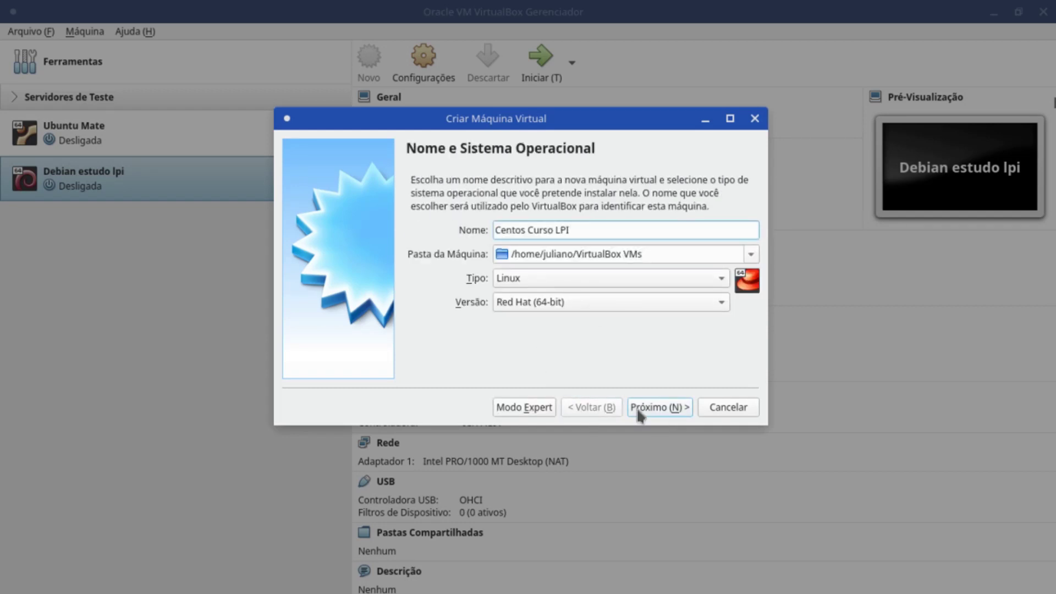
pyautogui.click(655, 404)
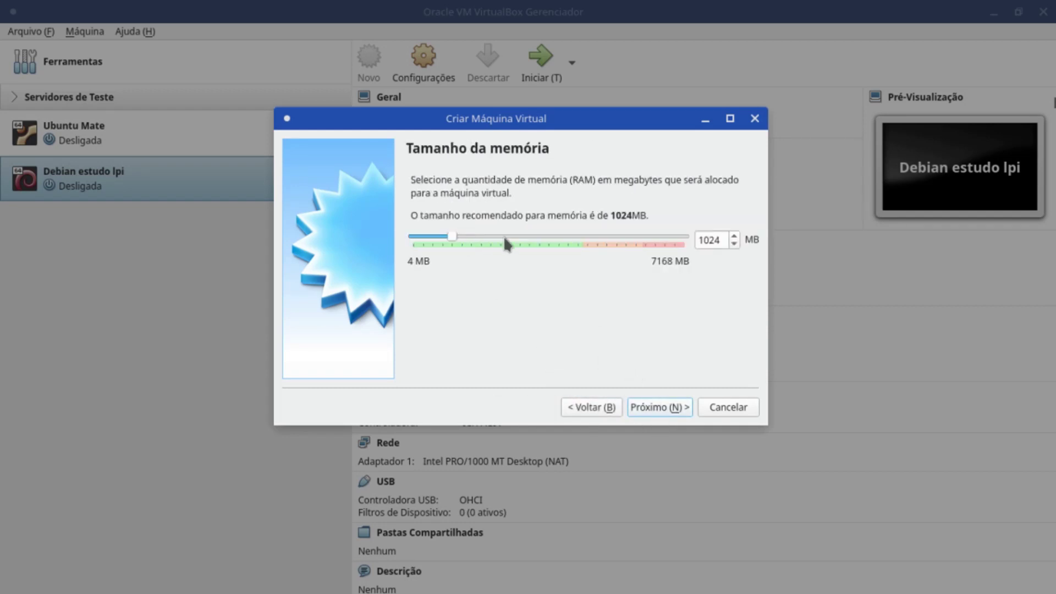
# Finish the CentOS machine with 1024 MB of memory and a new VDI disk of about 54.29 GB
pyautogui.click(670, 408)
pyautogui.click(670, 407)
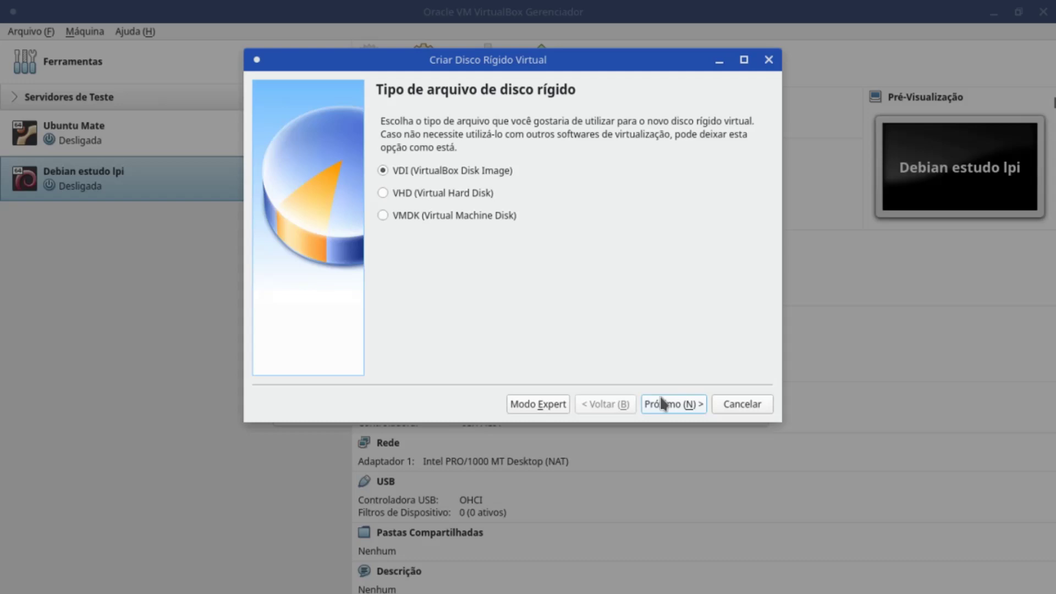
pyautogui.click(663, 404)
pyautogui.click(664, 411)
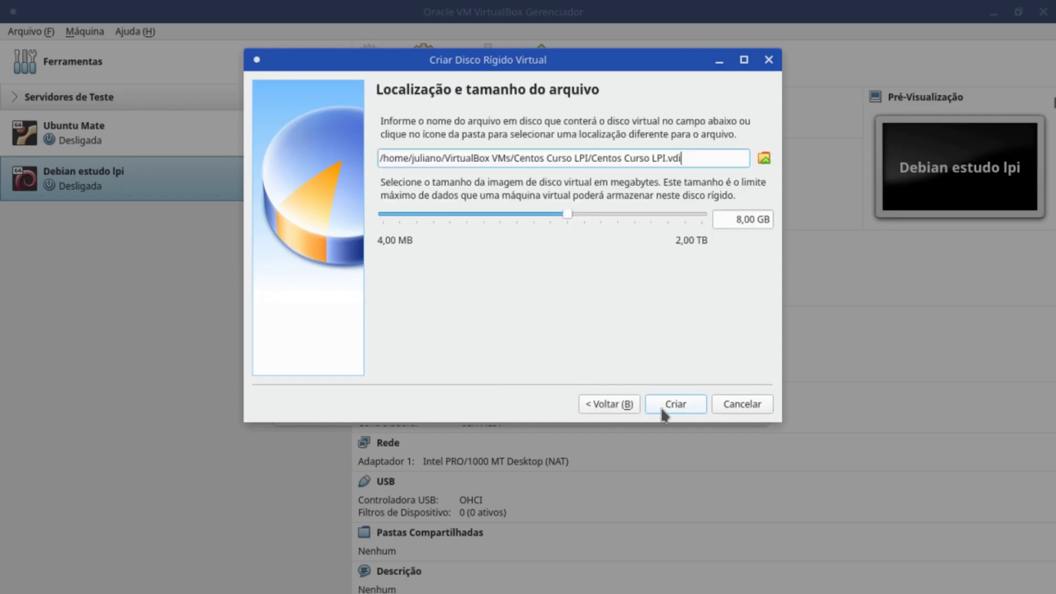
pyautogui.moveTo(569, 214); pyautogui.dragTo(613, 206)
pyautogui.click(685, 406)
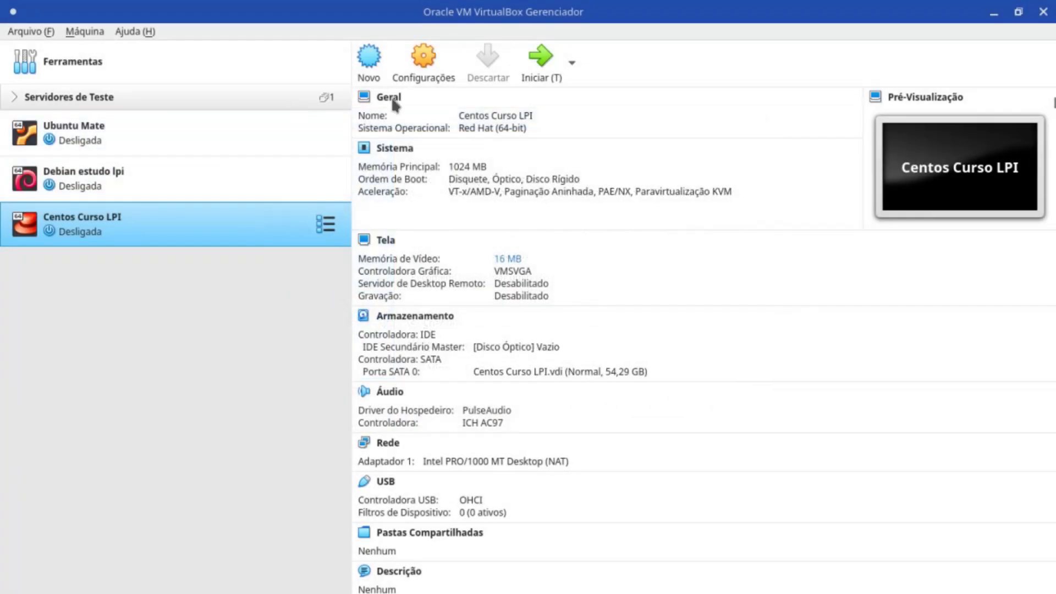
# Attach CentOS-8.1.1911-x86_64-boot.iso to the optical drive of the Centos Curso LPI machine and select the Debian machine
pyautogui.click(423, 77)
pyautogui.click(261, 176)
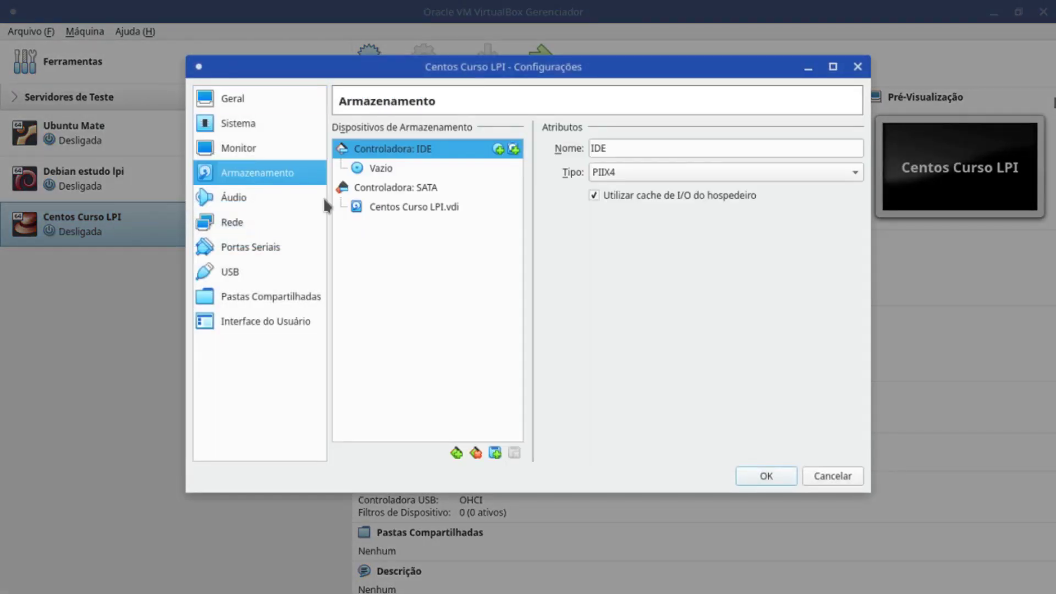
pyautogui.moveTo(385, 169); pyautogui.dragTo(859, 160)
pyautogui.click(858, 154)
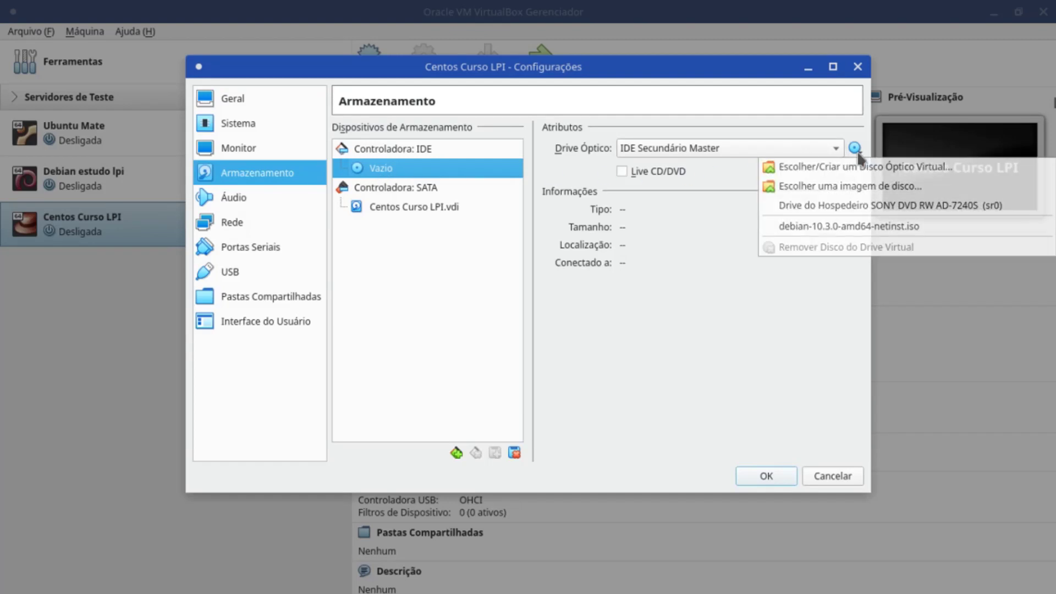
pyautogui.click(865, 187)
pyautogui.click(423, 191)
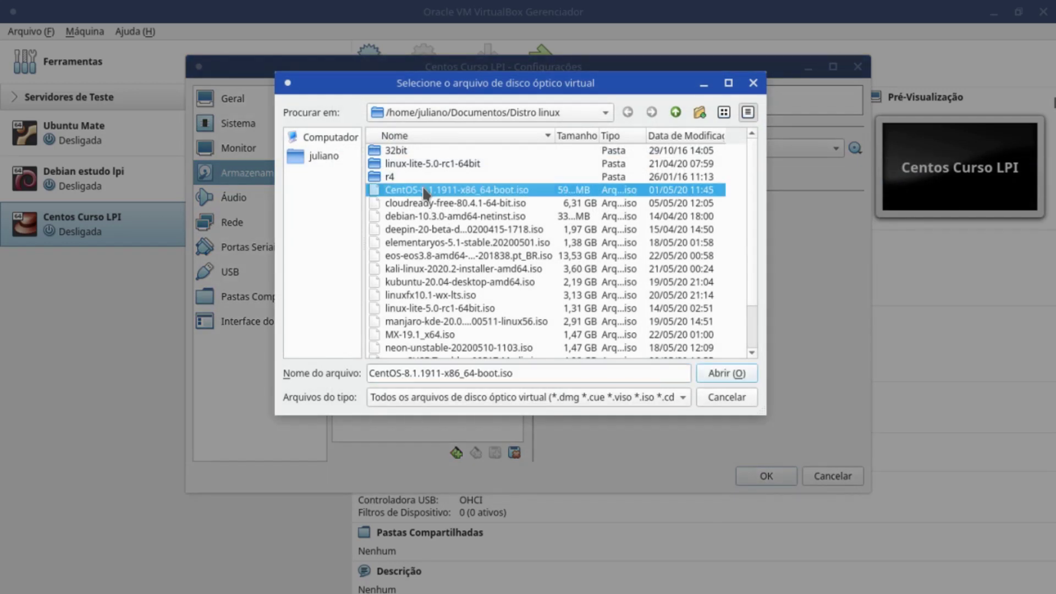
pyautogui.click(727, 373)
pyautogui.click(767, 476)
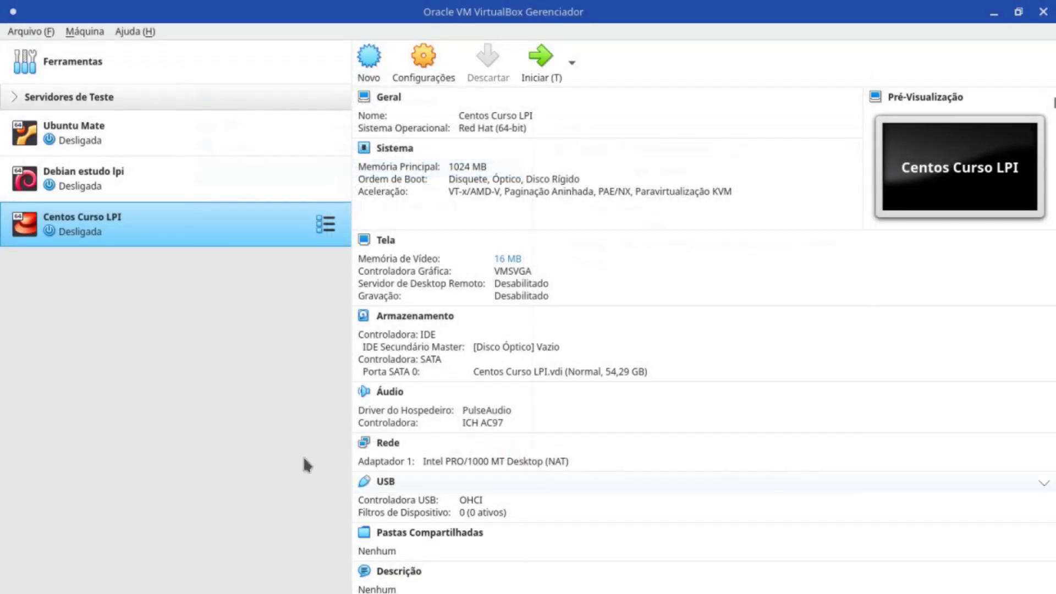
pyautogui.click(142, 184)
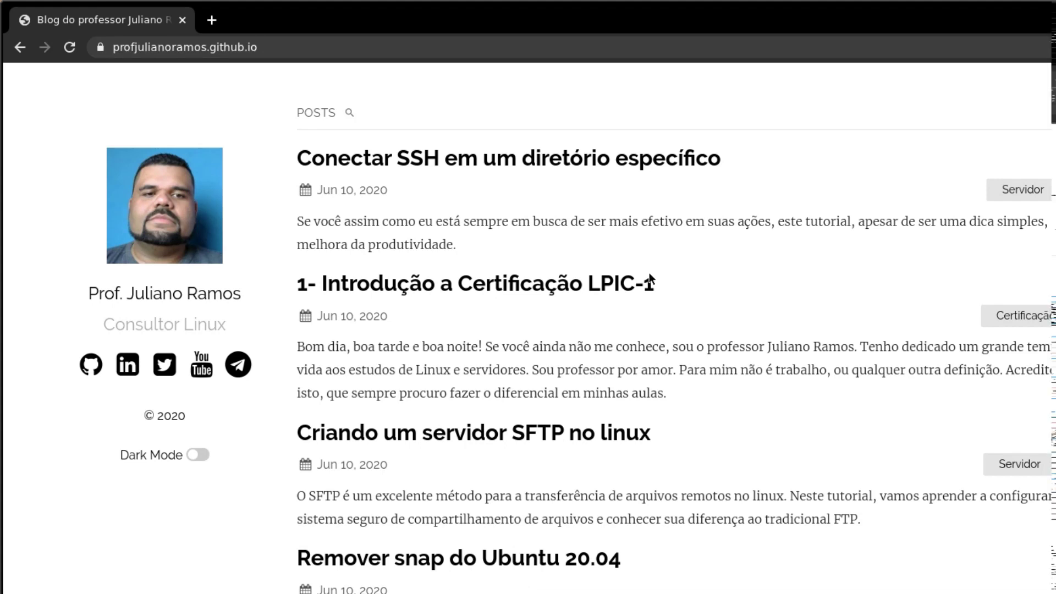
# Switch to the blog in the maximized browser window and turn its dark mode on and back off
pyautogui.moveTo(645, 34); pyautogui.dragTo(685, 3)
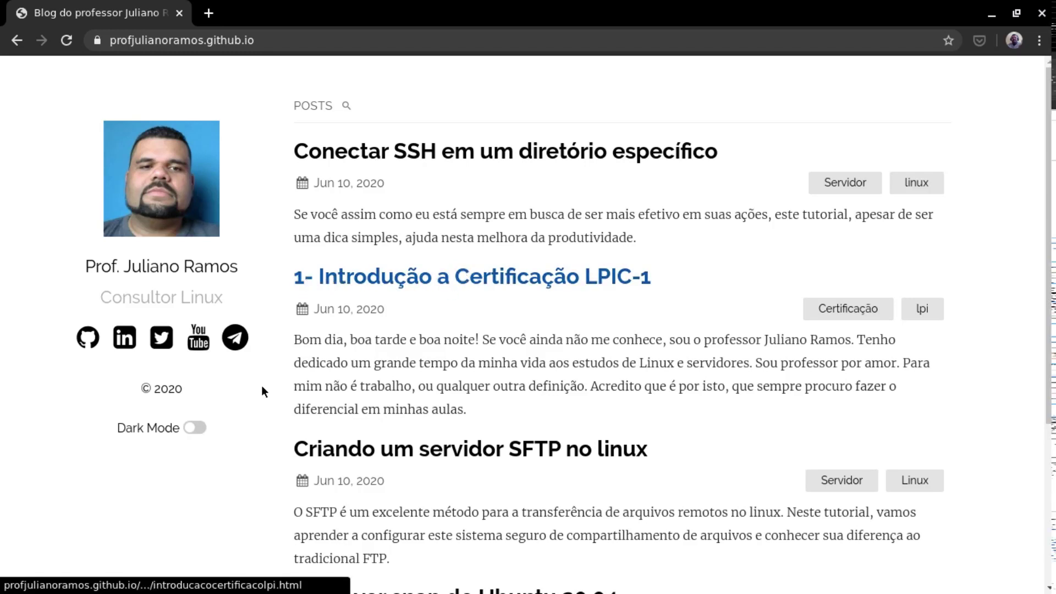
pyautogui.click(204, 427)
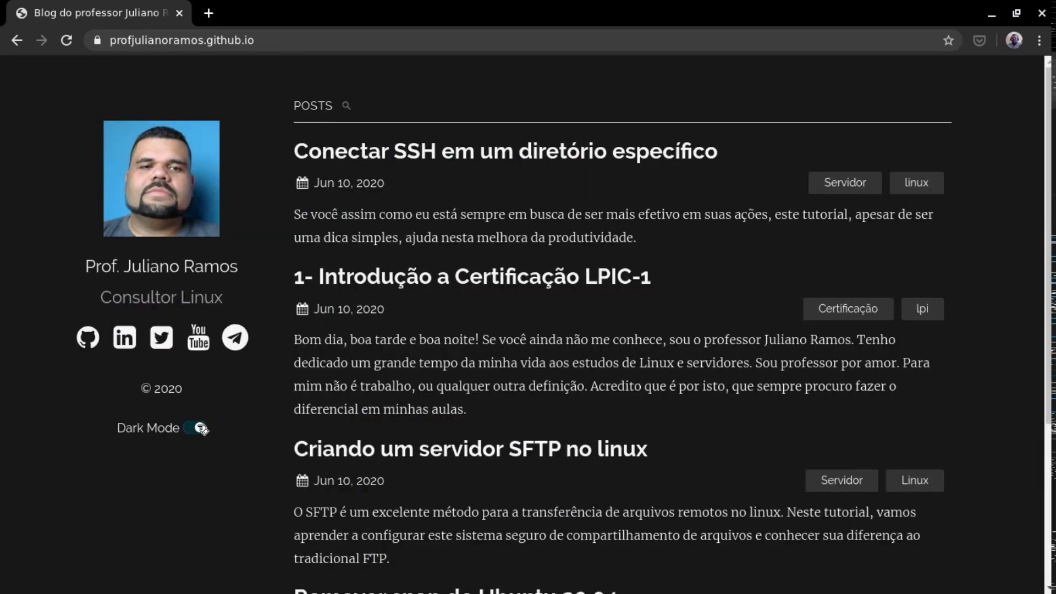
pyautogui.click(203, 428)
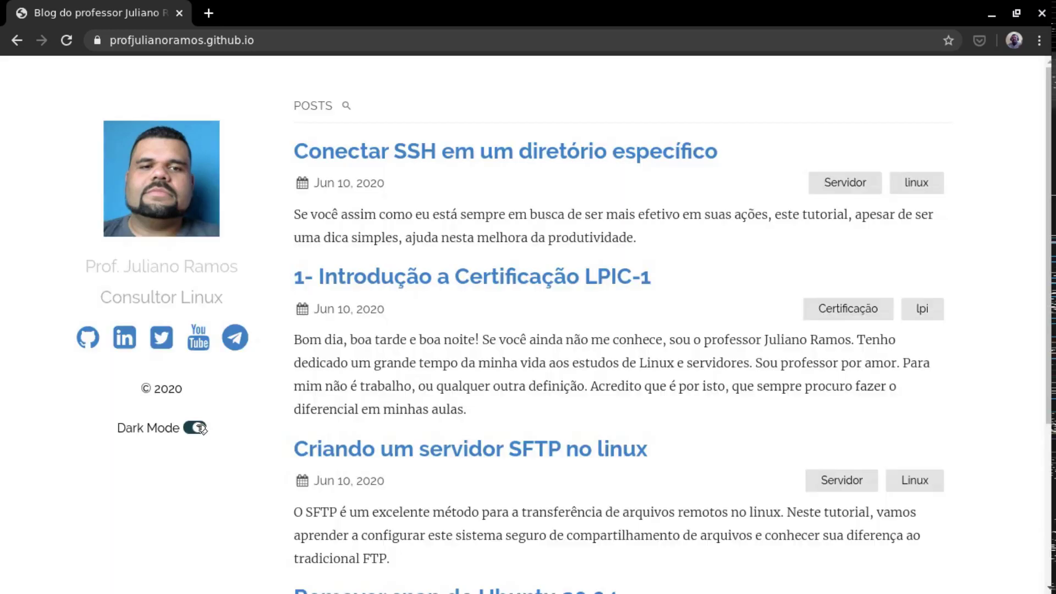
# Open the "1- Introdução a Certificação LPIC-1" post, look through its content and return to the blog's post list
pyautogui.click(450, 280)
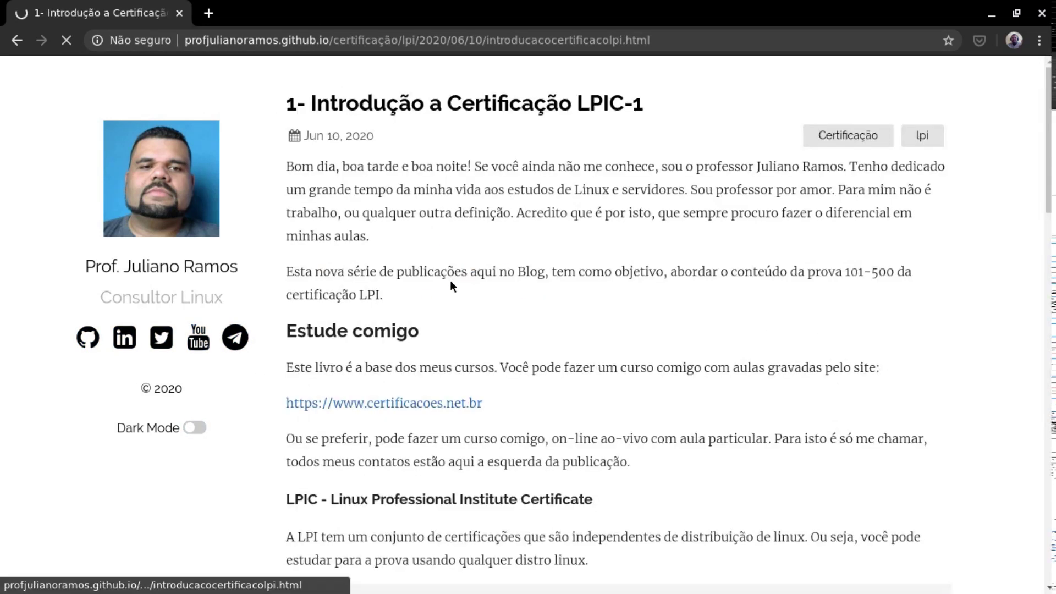
pyautogui.scroll(-20, 473, 393)
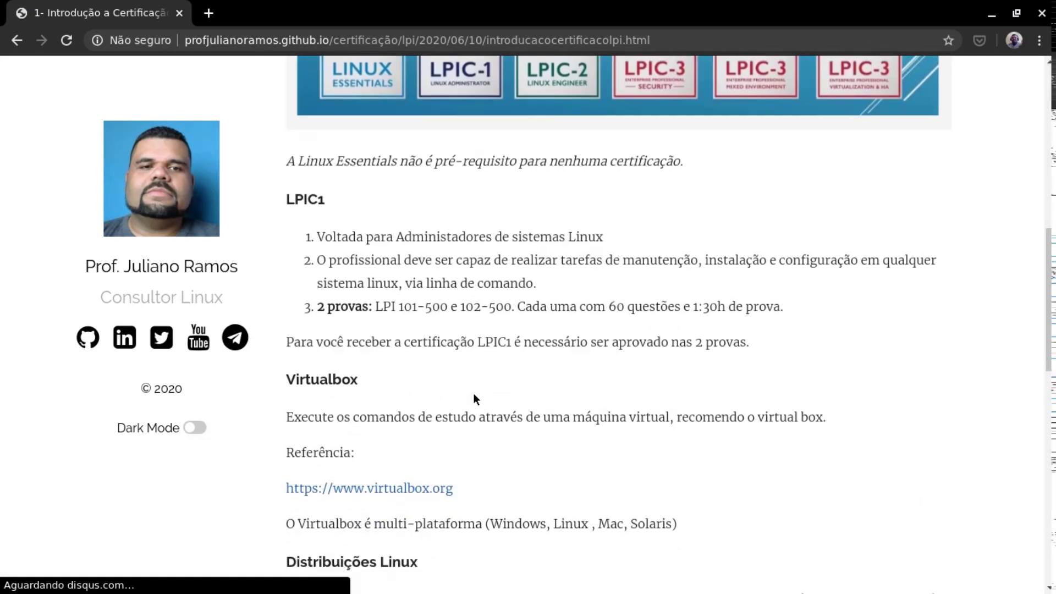
pyautogui.scroll(-5, 474, 394)
pyautogui.scroll(15, 476, 399)
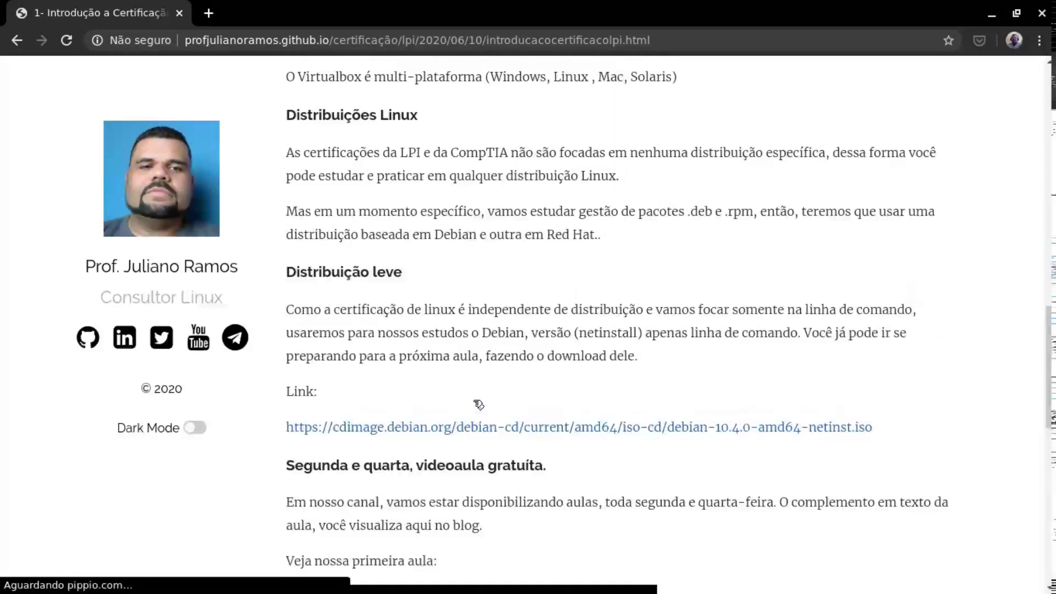
pyautogui.scroll(3, 478, 404)
pyautogui.click(17, 40)
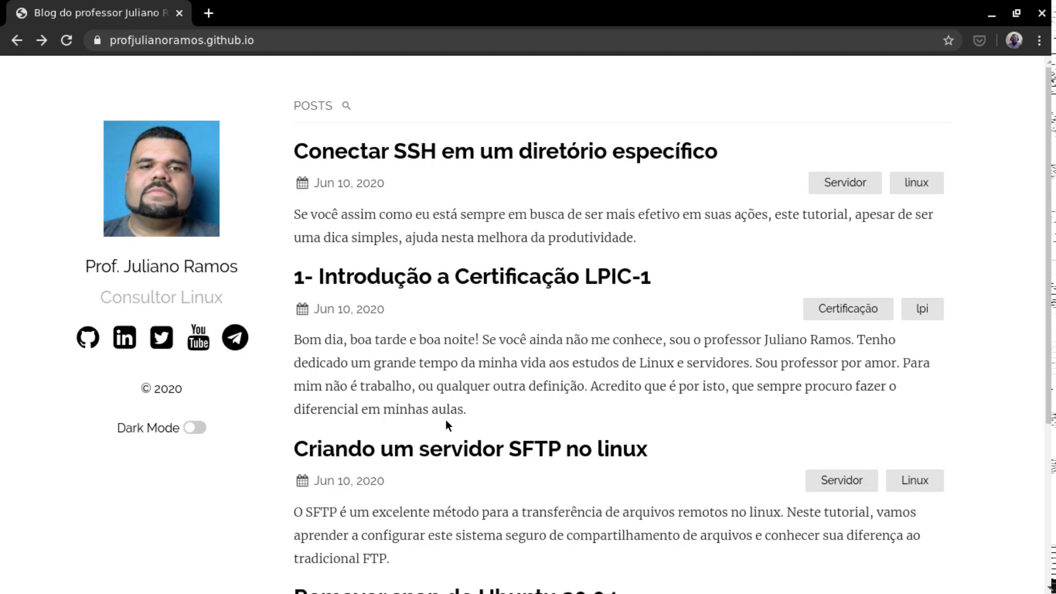
# Search the blog posts for "cer" and dismiss the suggestions
pyautogui.click(373, 104)
pyautogui.write('ce')
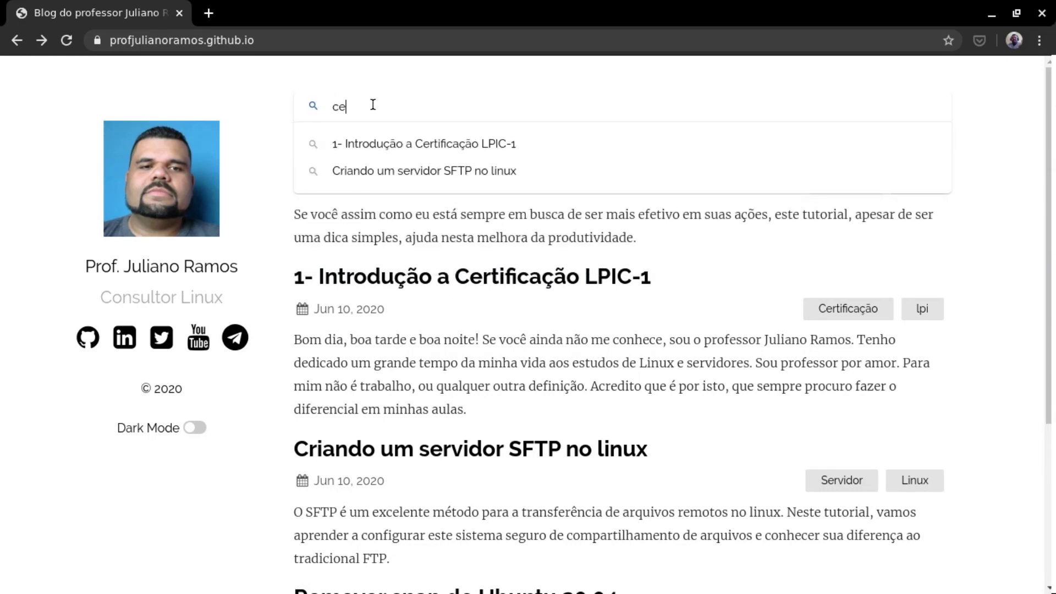
pyautogui.write('r')
pyautogui.click(389, 259)
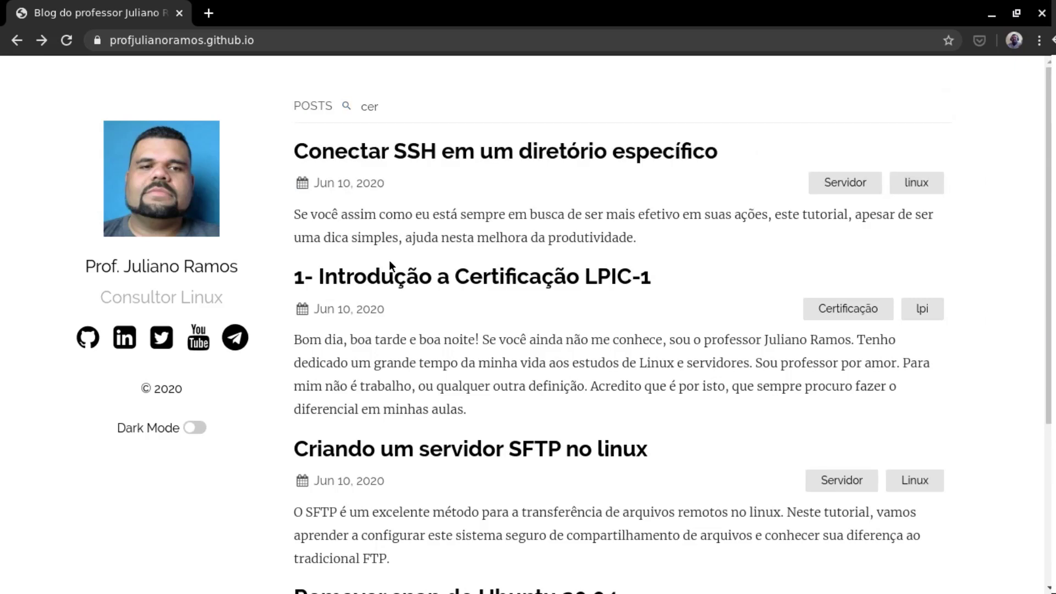